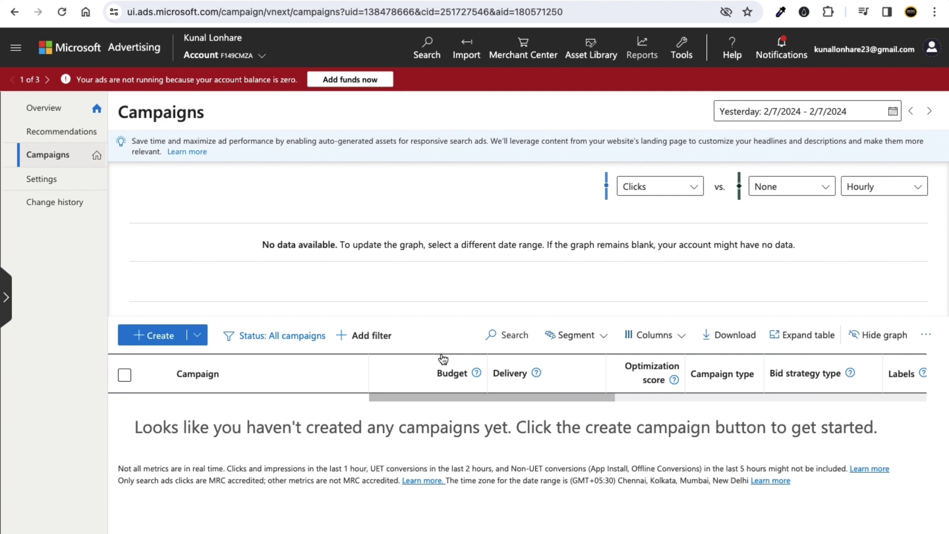
- Start creating a new campaign and look over the available campaign goals
left_click(165, 340)
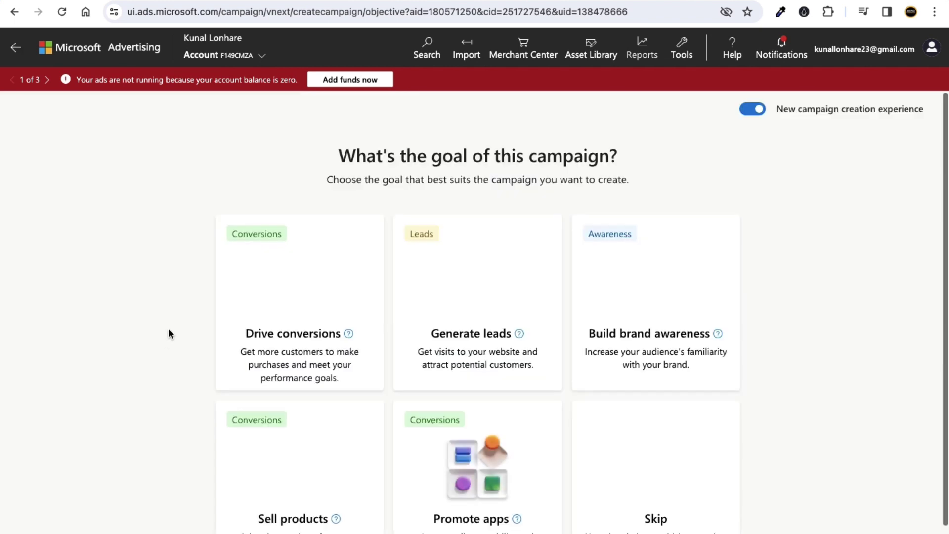
scroll(840, 334, "down", 1)
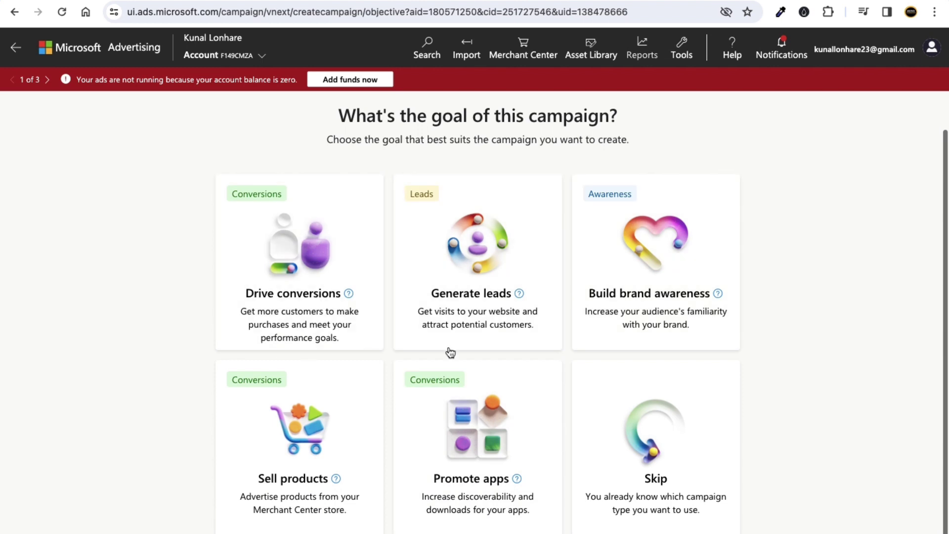
scroll(364, 248, "up", 1)
left_click_drag(366, 157, 588, 157)
left_click(711, 188)
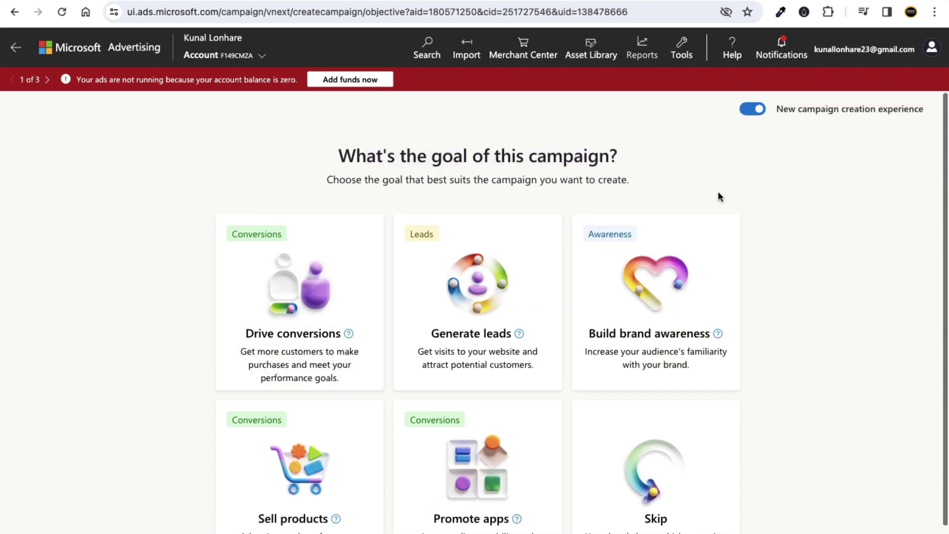
- Try to turn off the new campaign creation experience, dismissing the feedback form
left_click(760, 110)
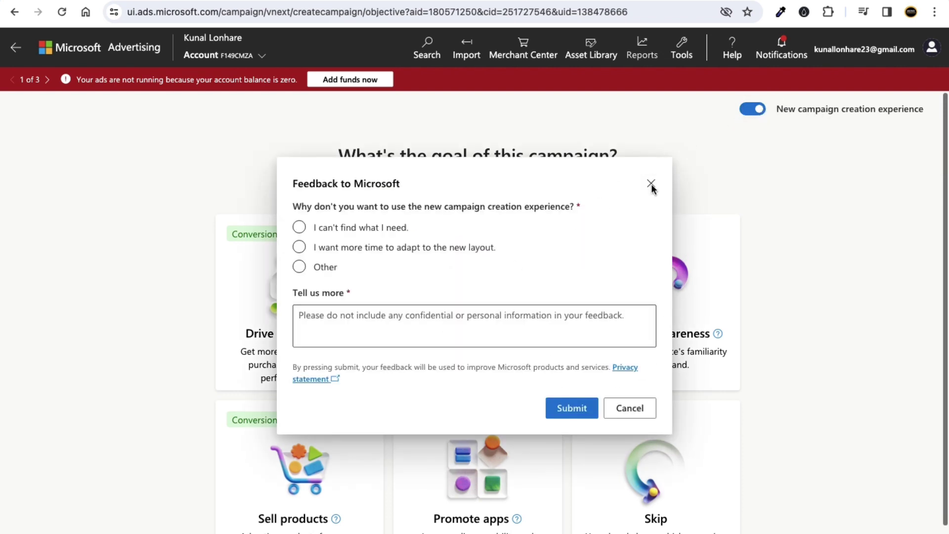
left_click(651, 185)
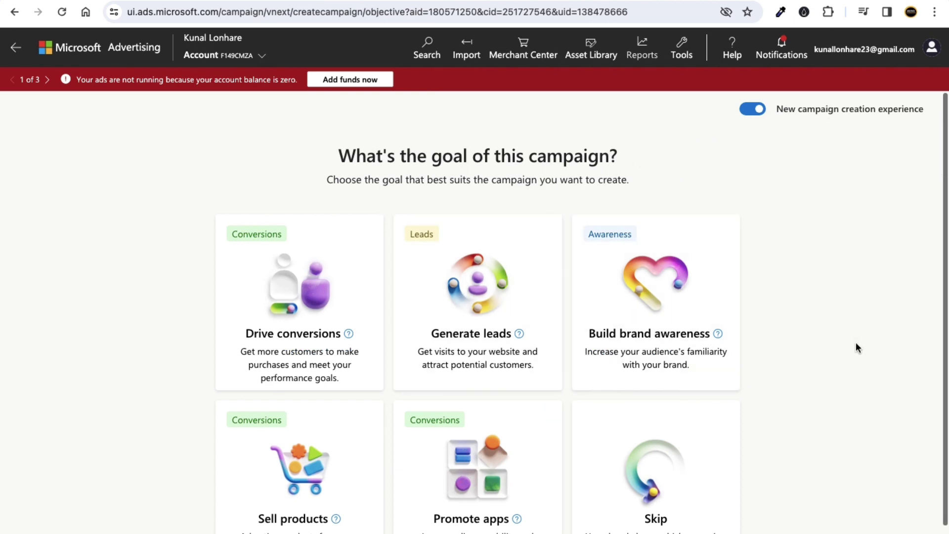
- Open the explanation of the Drive conversions goal and examine it alongside the campaign goal question
scroll(856, 343, "down", 1)
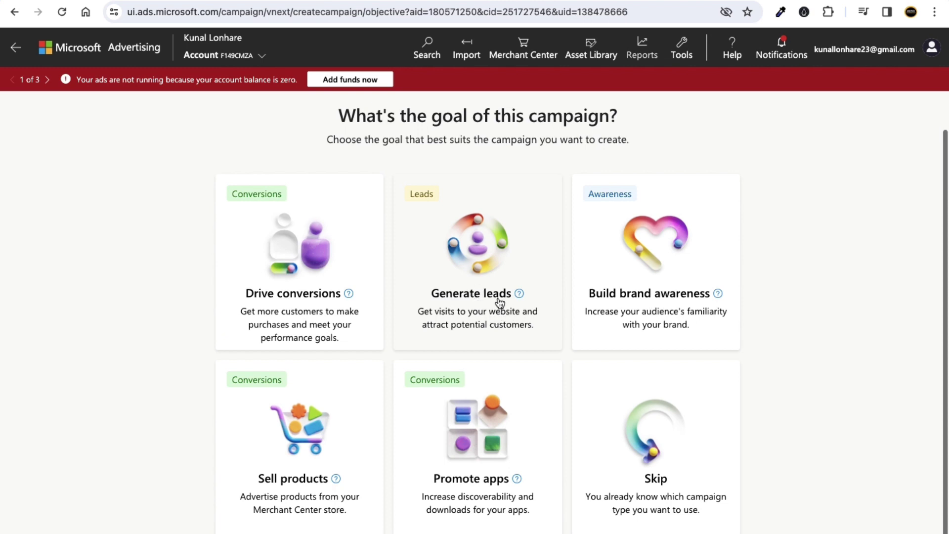
left_click(349, 294)
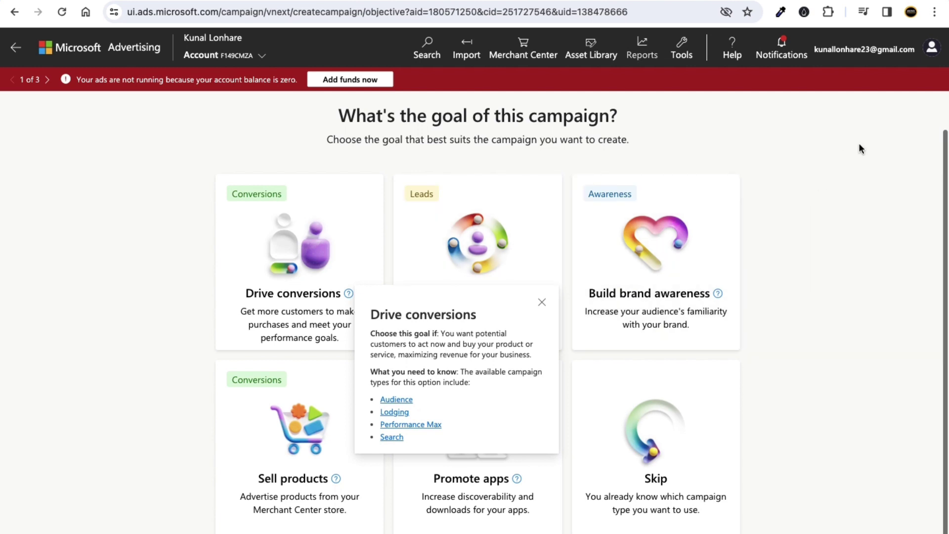
left_click_drag(521, 118, 600, 117)
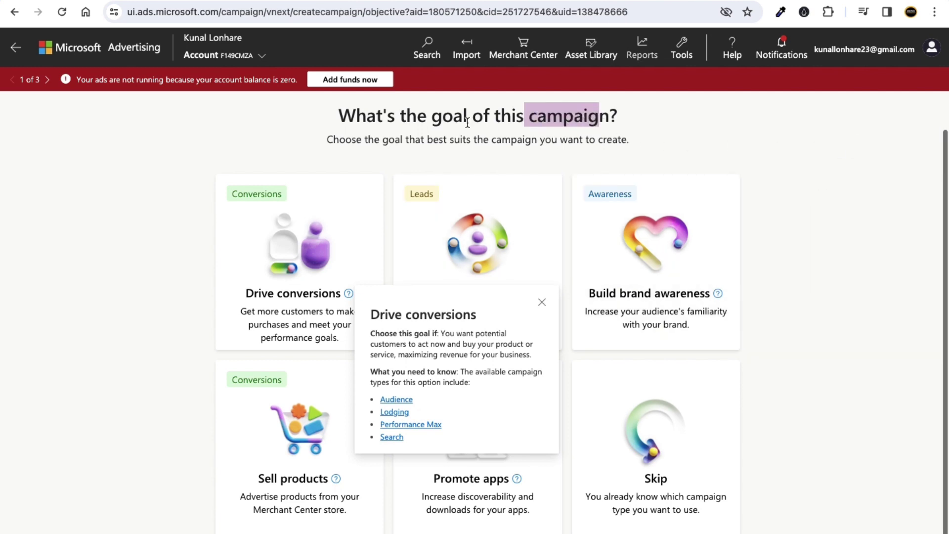
left_click(459, 118)
left_click_drag(431, 117, 489, 121)
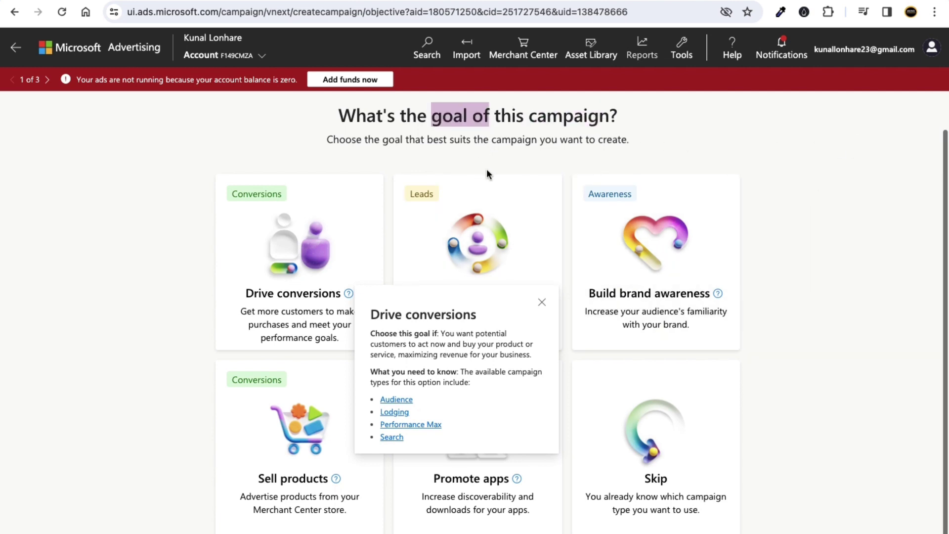
- Switch to the Keynote presentation and append "( Goal," to the "Campaign - Mac" label on the first slide
key("ctrl+Left")
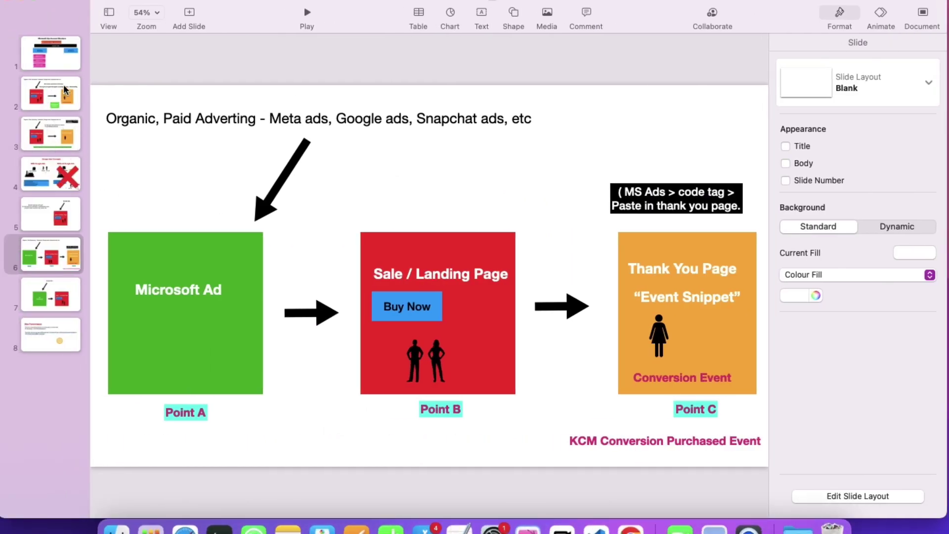
left_click(64, 52)
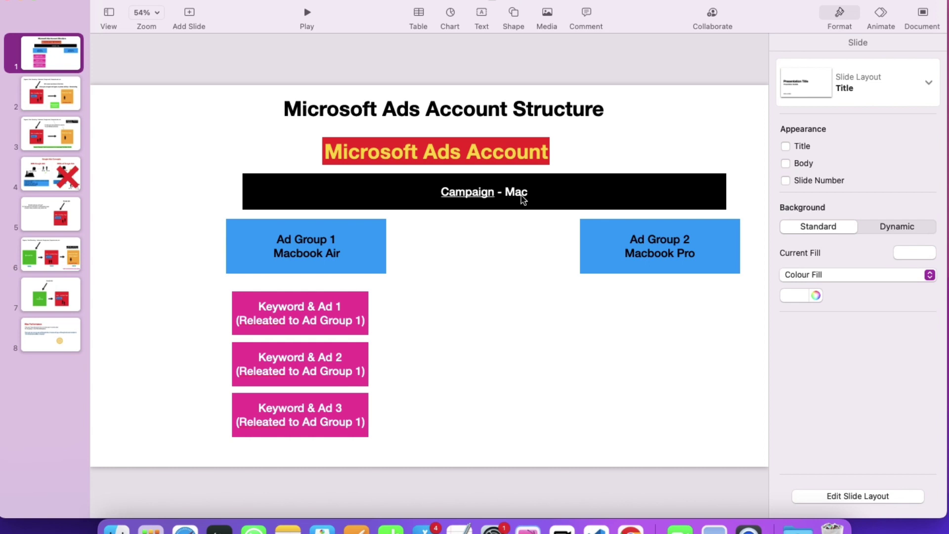
left_click(548, 196)
double_click(547, 195)
left_click(548, 194)
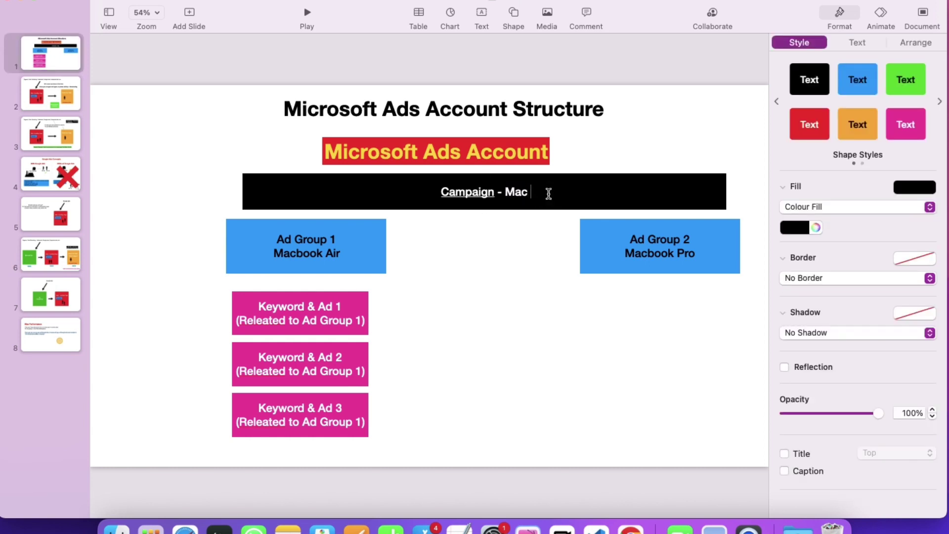
type("( Goal")
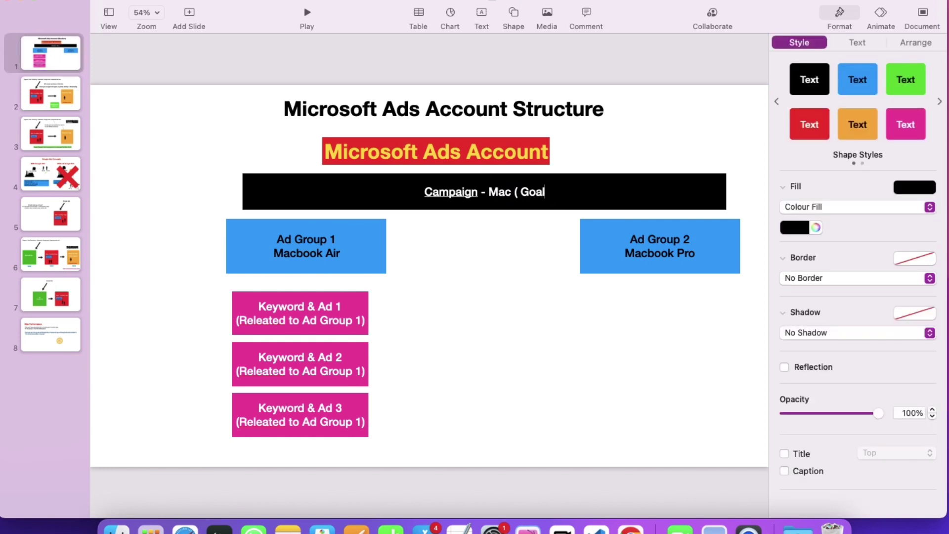
type(",")
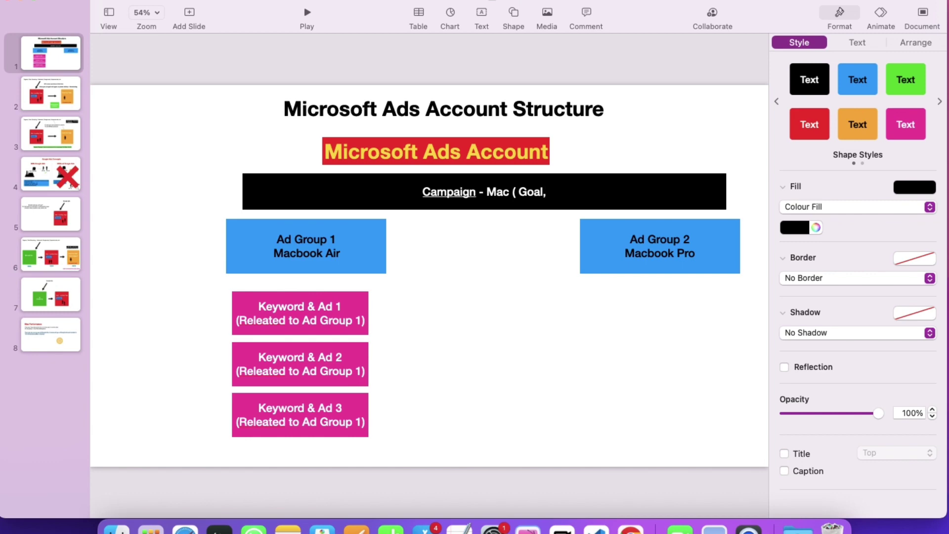
- Return to Microsoft Advertising, close the Drive conversions explanation and choose Generate leads as the campaign goal
key("ctrl+Right")
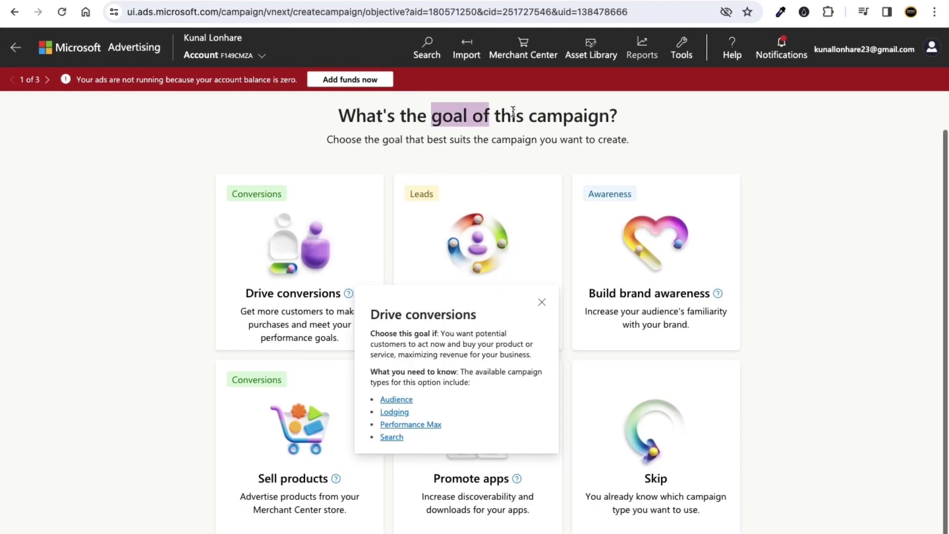
left_click(542, 302)
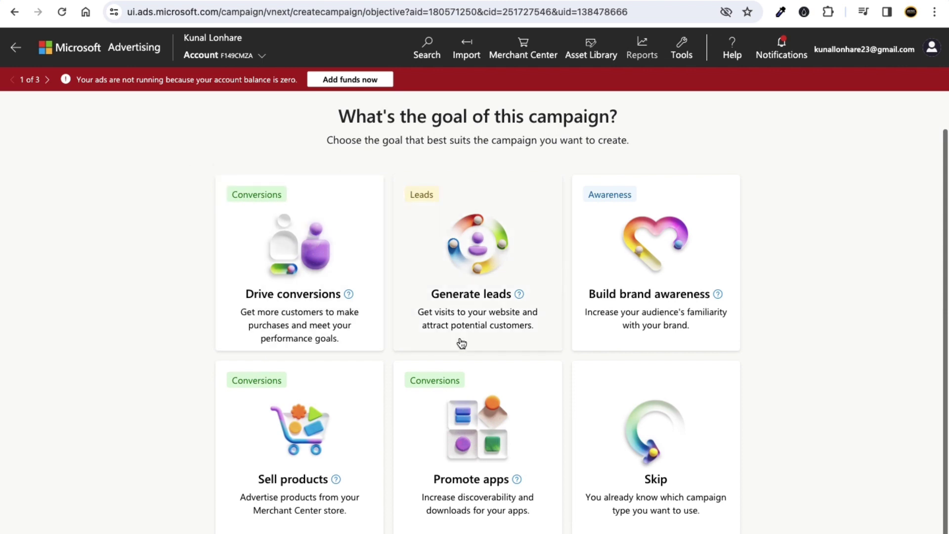
triple_click(370, 140)
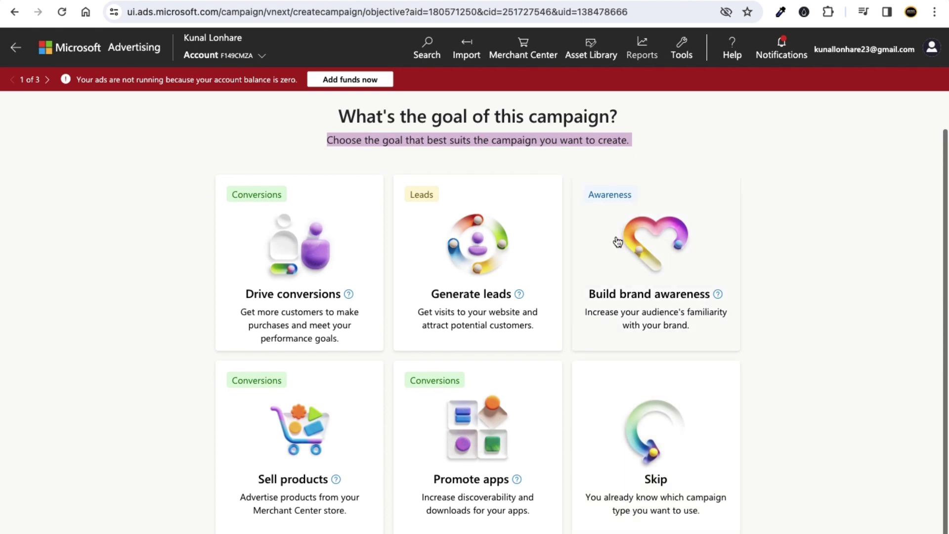
left_click(498, 142)
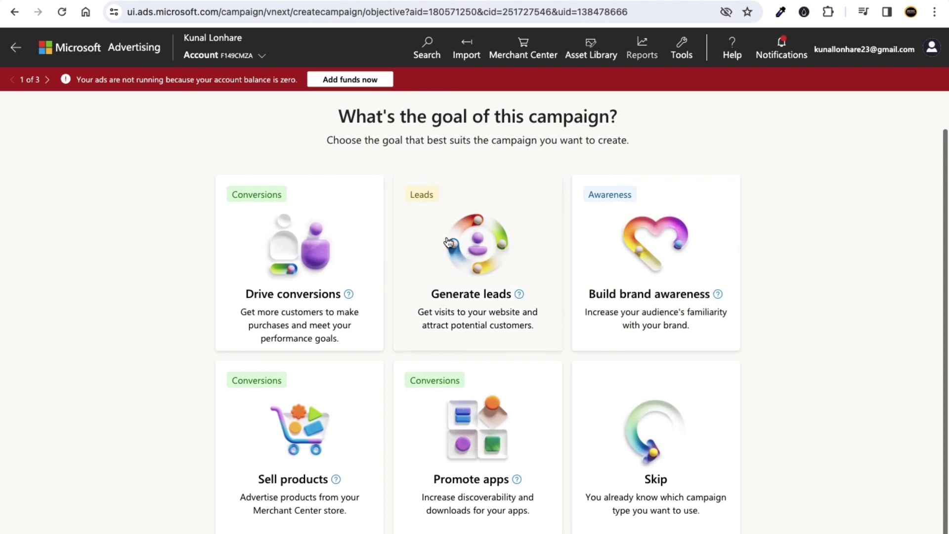
left_click(475, 262)
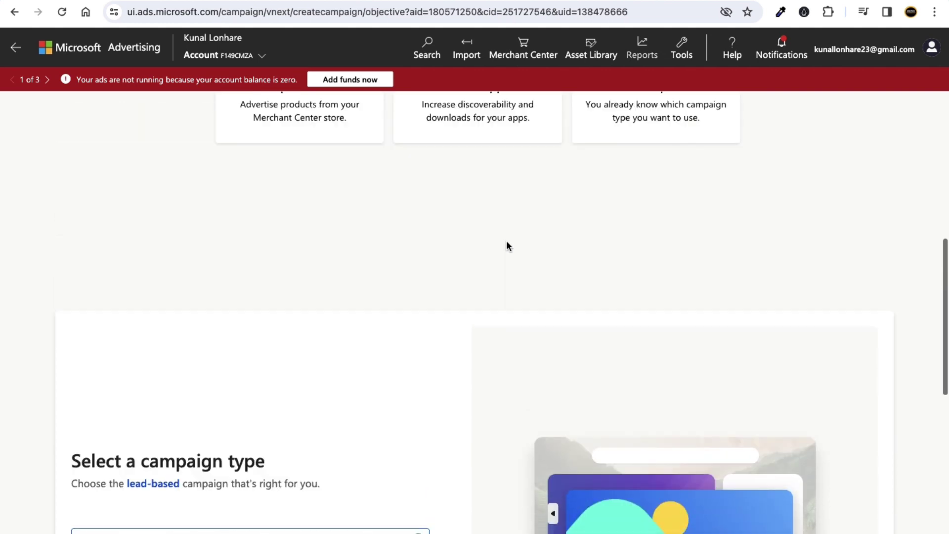
- Read the explanation of the Audience campaign type and close it
scroll(506, 246, "up", 6)
scroll(495, 257, "down", 2)
scroll(487, 346, "down", 8)
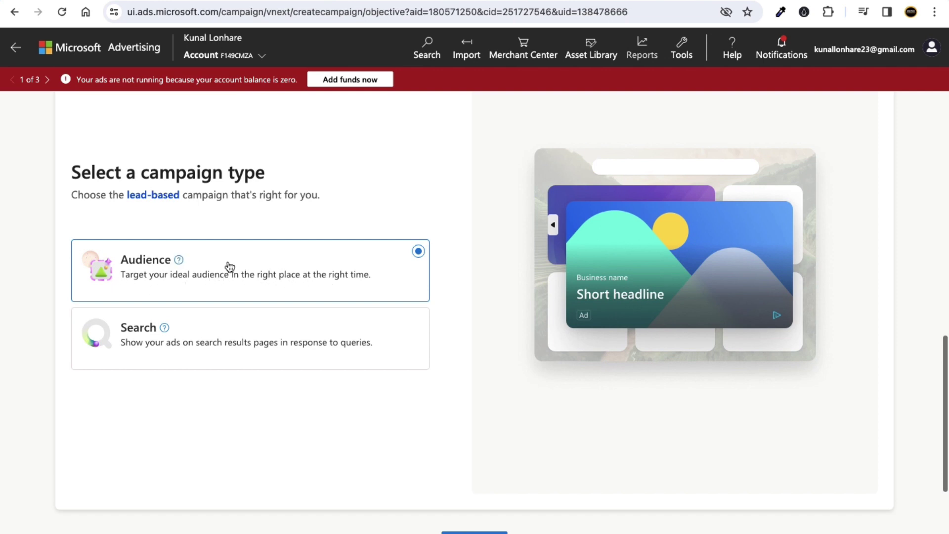
left_click(178, 260)
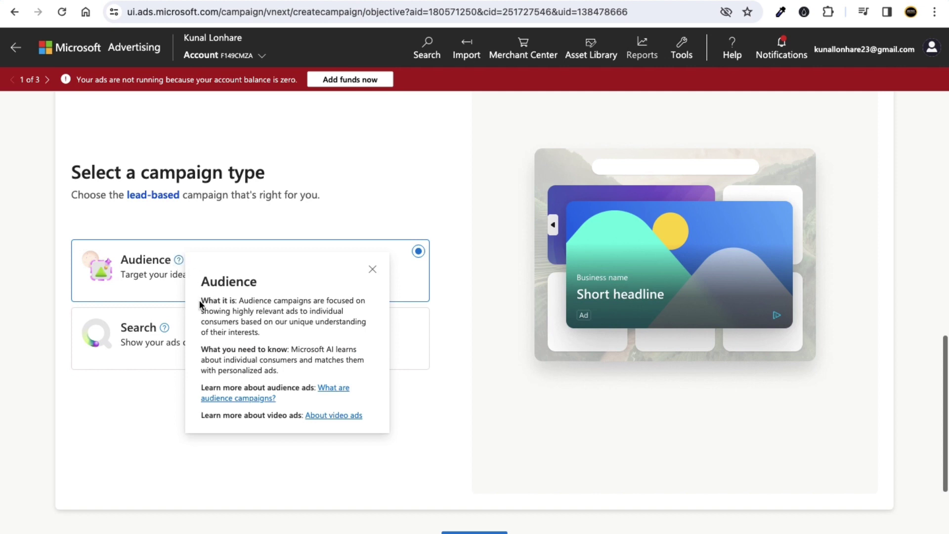
left_click_drag(239, 301, 279, 339)
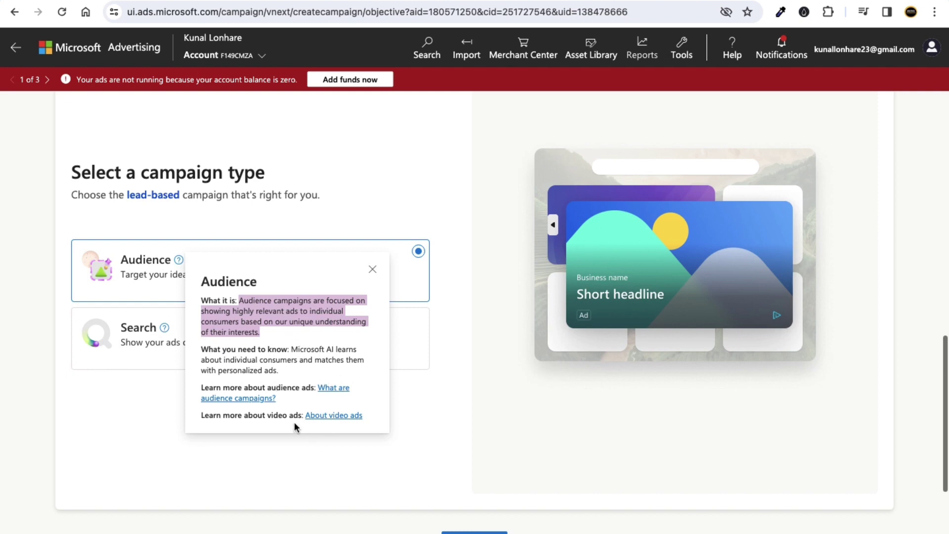
left_click(373, 269)
- Select Search as the campaign type for the lead-based campaign
left_click(151, 408)
left_click(163, 346)
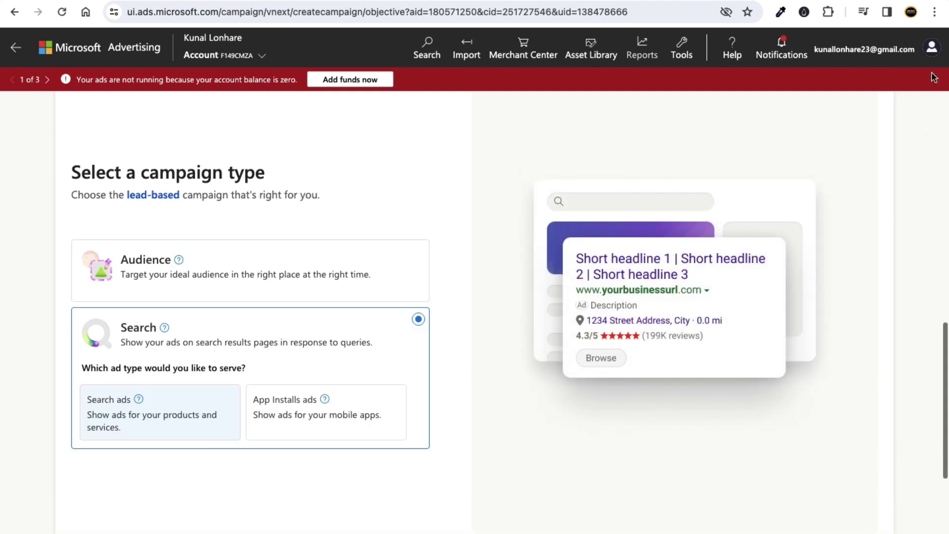
left_click(934, 12)
left_click(508, 141)
- Open the bing.com home page in a new browser tab
key("ctrl+t")
type("bing")
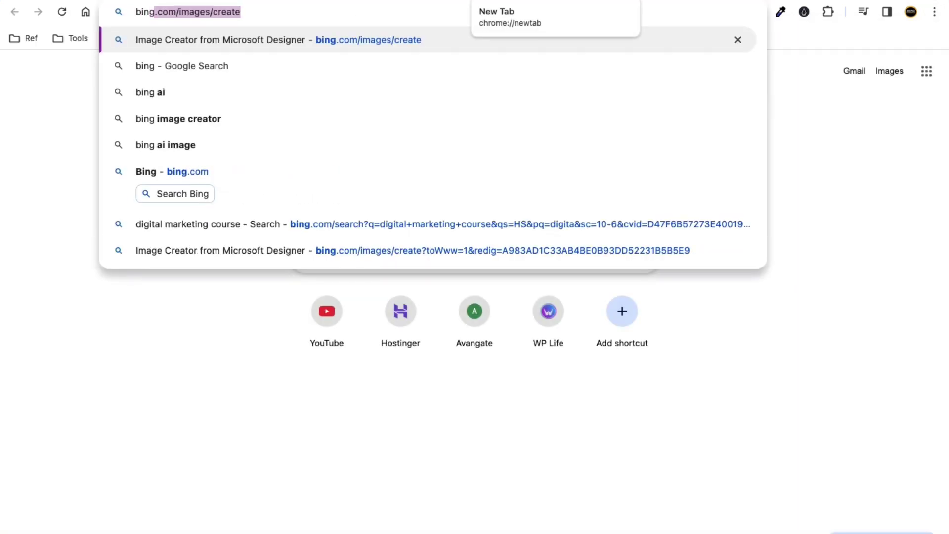
left_click_drag(250, 16, 183, 11)
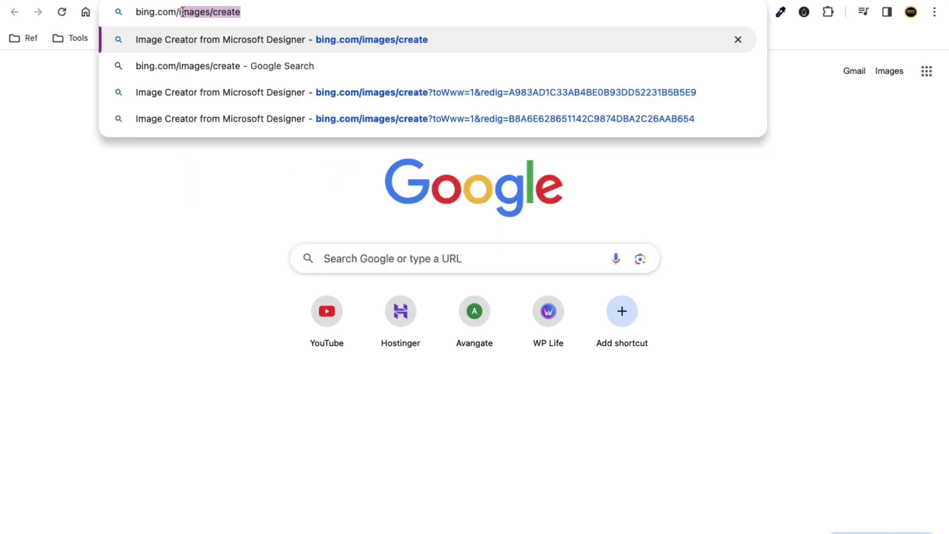
key("BackSpace")
key("BackSpace")
key("Return")
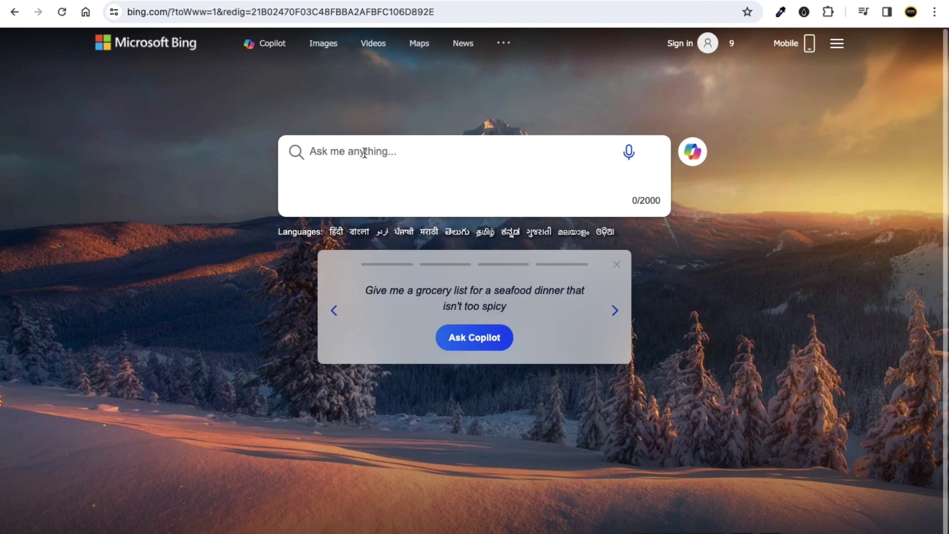
- Search Bing for "digital marketing course" using the suggested query
left_click(364, 152)
type("di")
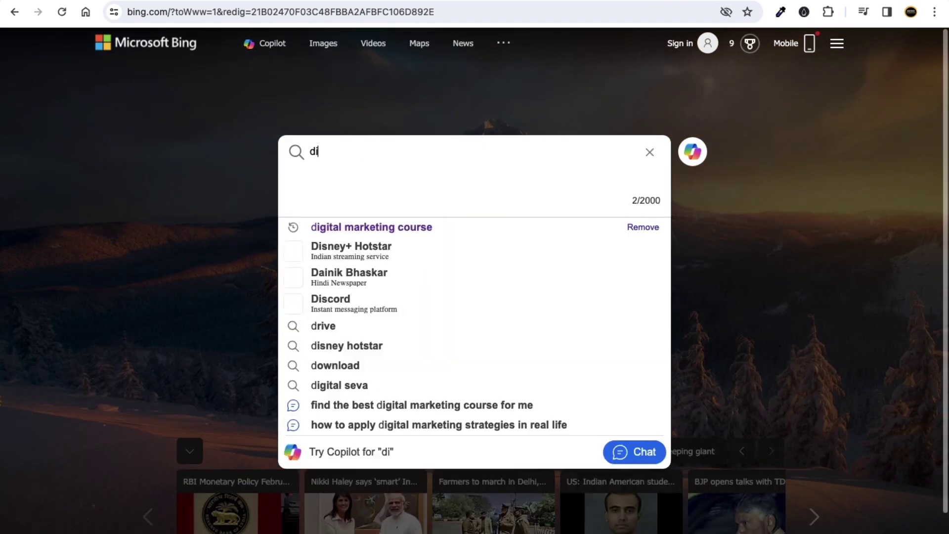
left_click(361, 234)
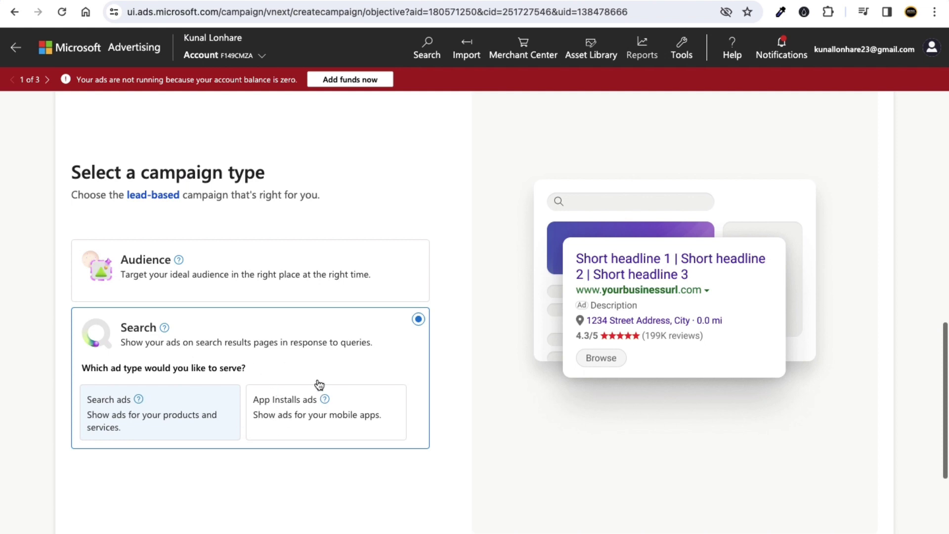
- Preview the App Installs ads type, choose Search ads instead, and continue to the campaign settings
left_click(307, 418)
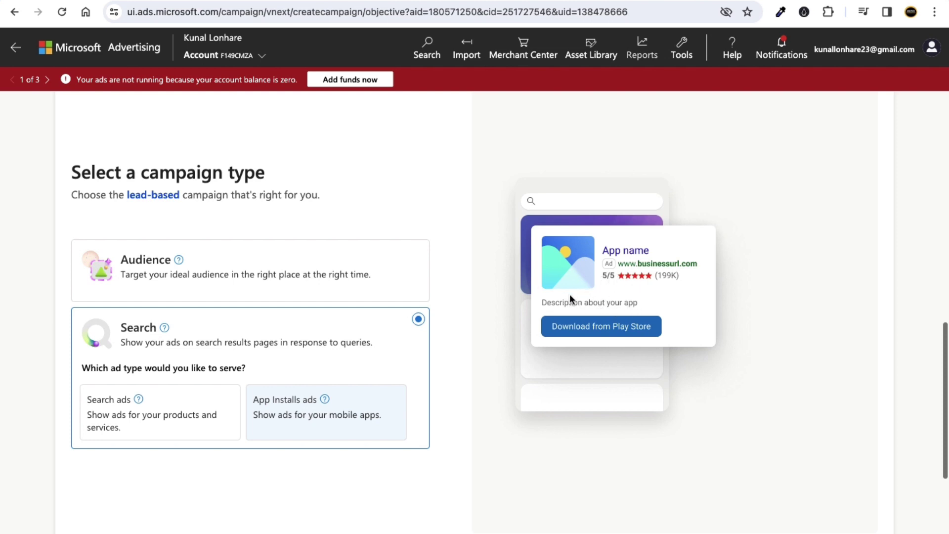
left_click(146, 415)
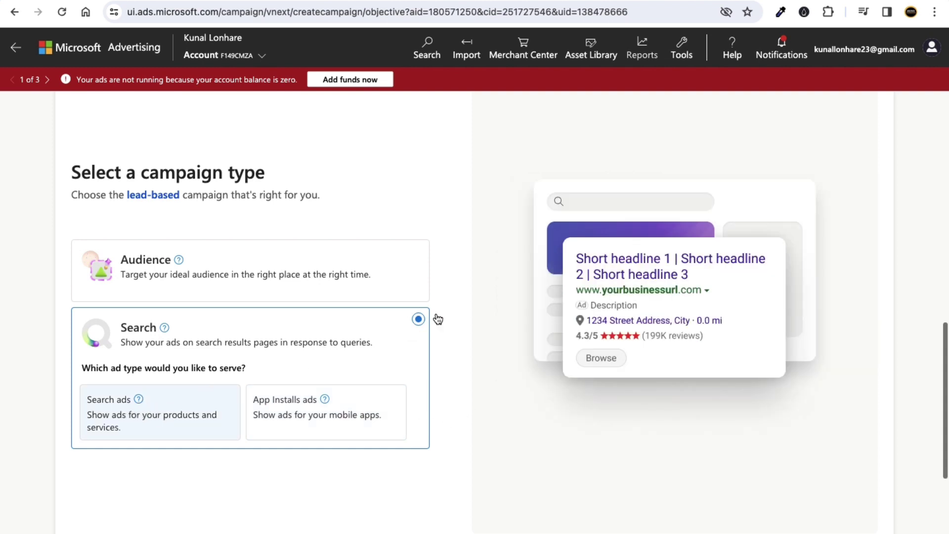
scroll(533, 307, "down", 5)
left_click(479, 346)
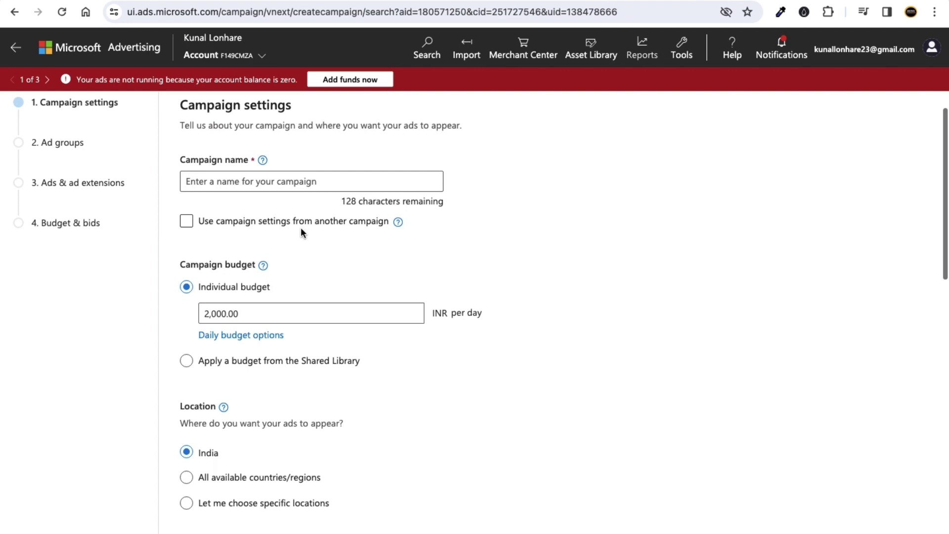
- Note the Campaign settings heading, switch to Keynote and add "settings," after "Goal," in the campaign label
left_click_drag(200, 107, 276, 119)
left_click(286, 122)
left_click_drag(46, 102, 114, 102)
left_click_drag(185, 104, 244, 106)
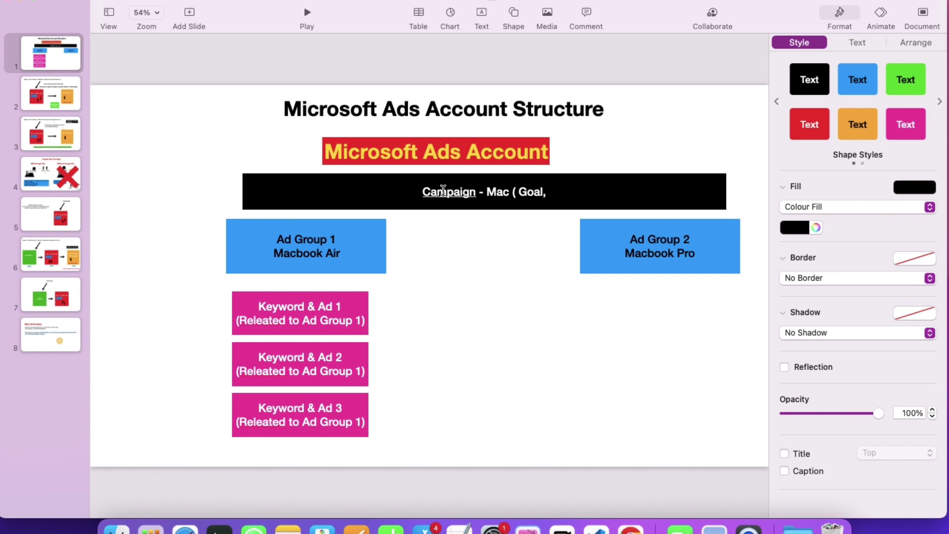
type("se")
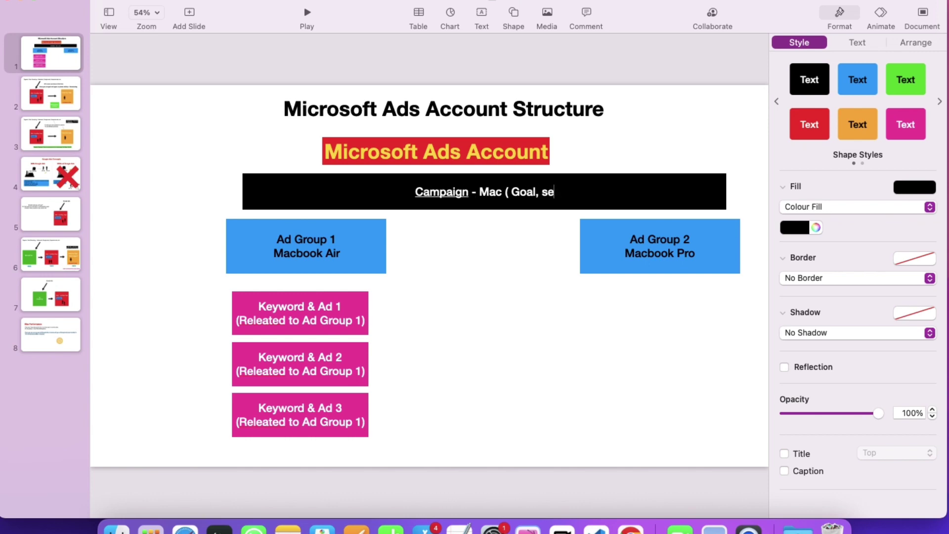
type("ttings,")
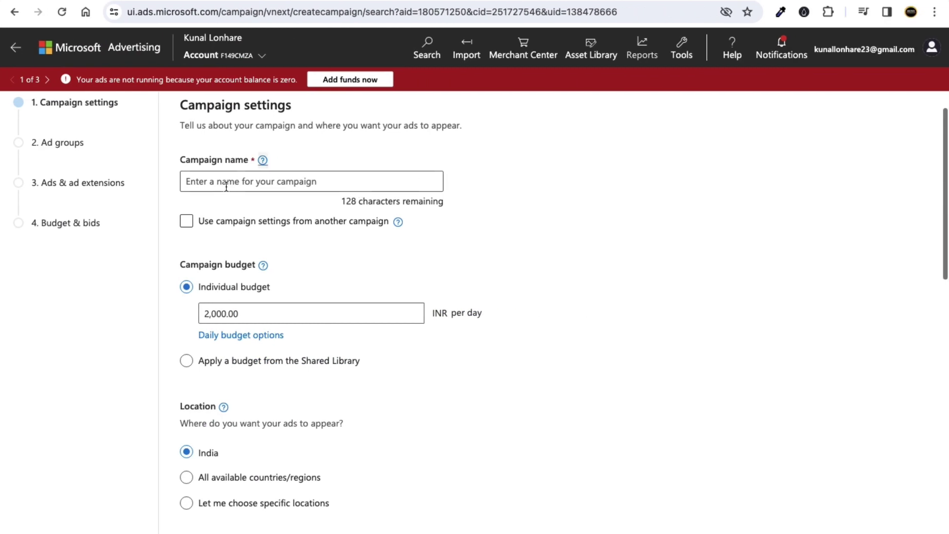
- Review the campaign settings, switch to Keynote and add "Budget, location, language, etc)" to the end of the campaign label
scroll(360, 300, "down", 3)
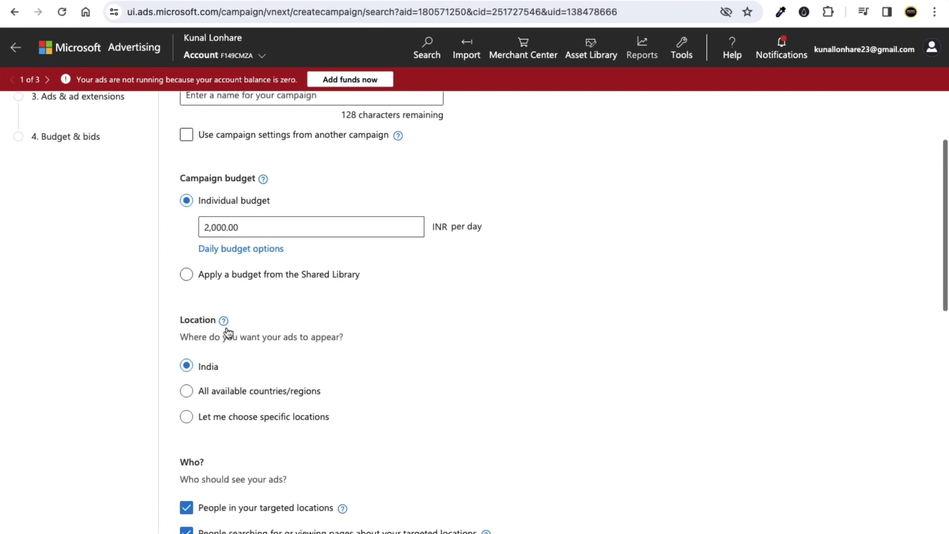
scroll(231, 332, "down", 4)
scroll(360, 380, "down", 4)
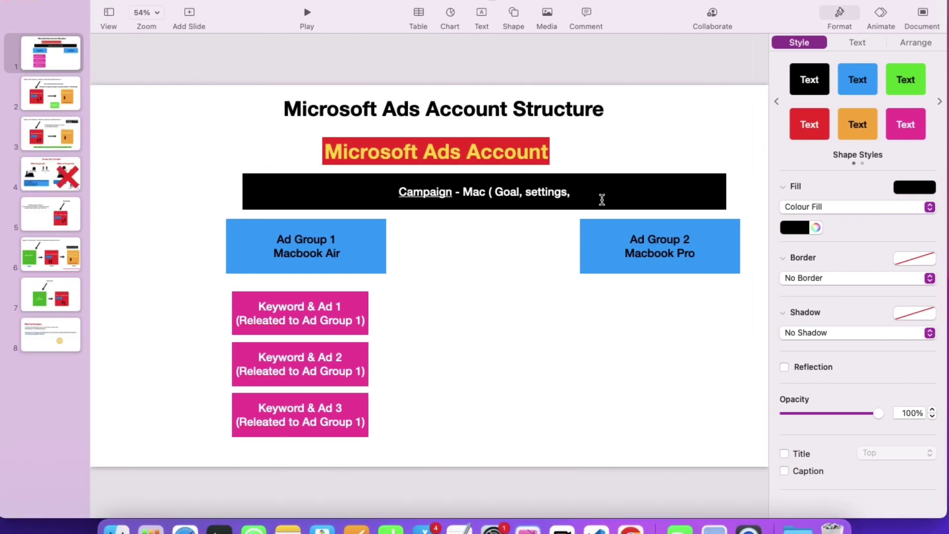
type("Budget, location, language, etc)")
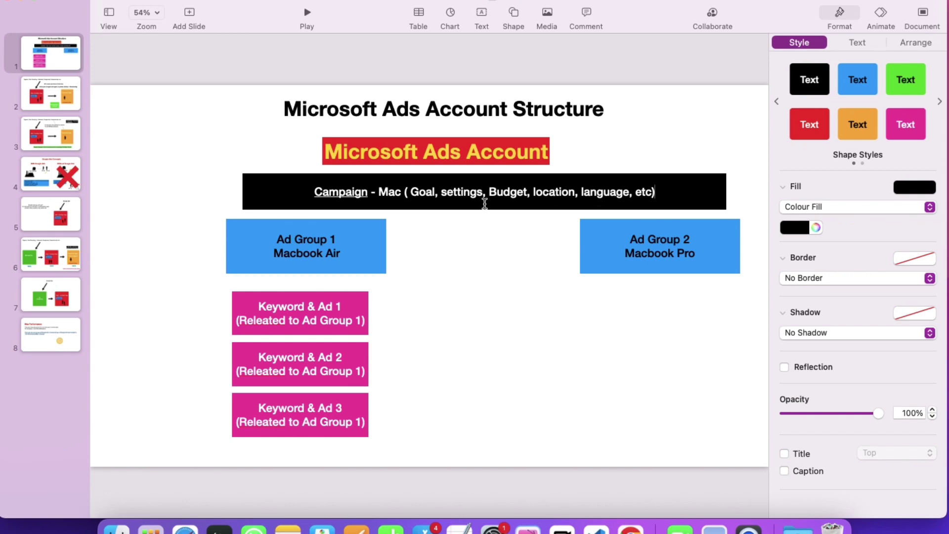
left_click(606, 142)
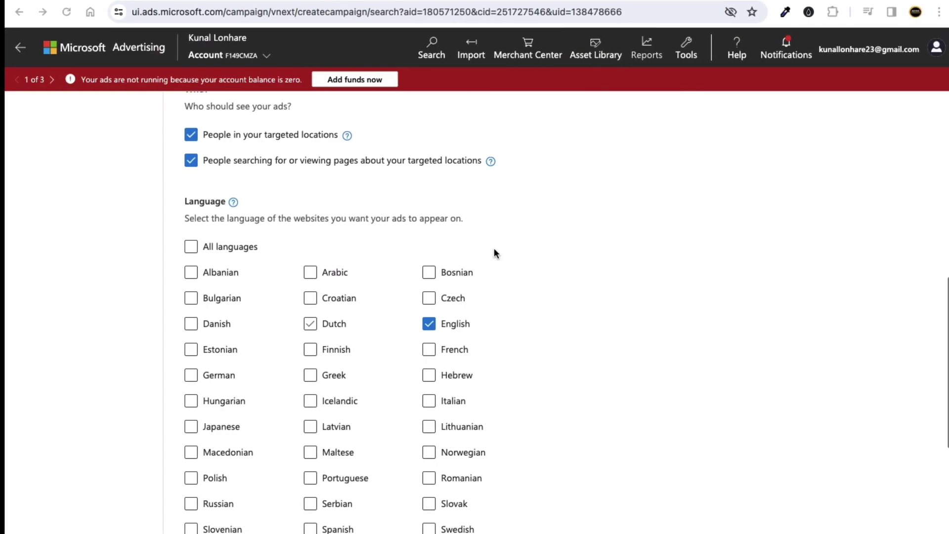
- Switch back to the Microsoft Advertising campaign settings and name the campaign "Mac"
scroll(466, 191, "up", 10)
scroll(349, 221, "right", 1)
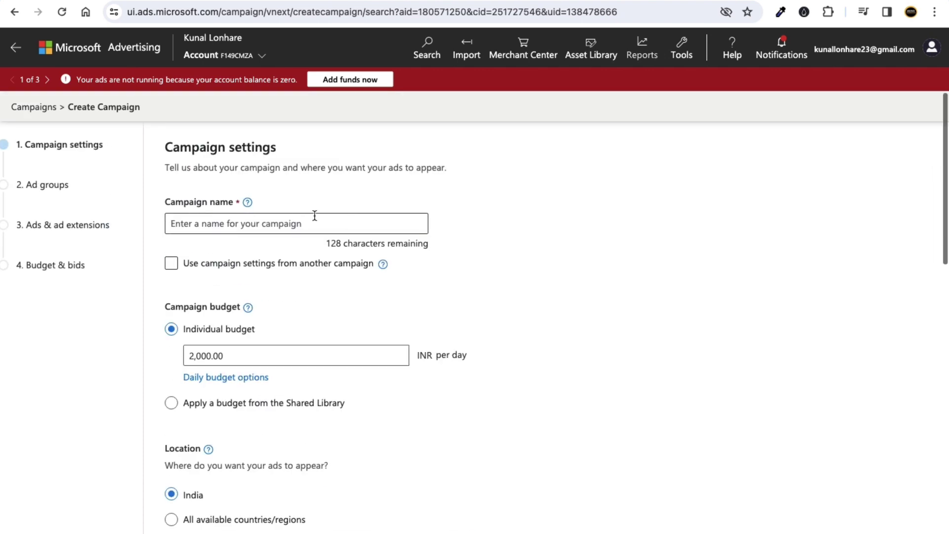
scroll(315, 215, "left", 1)
key("ctrl+Left")
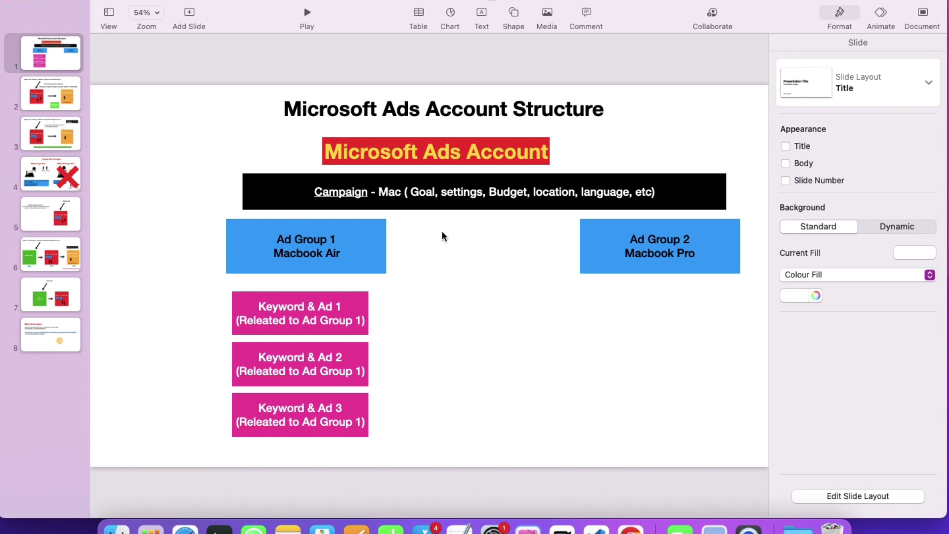
key("ctrl+Right")
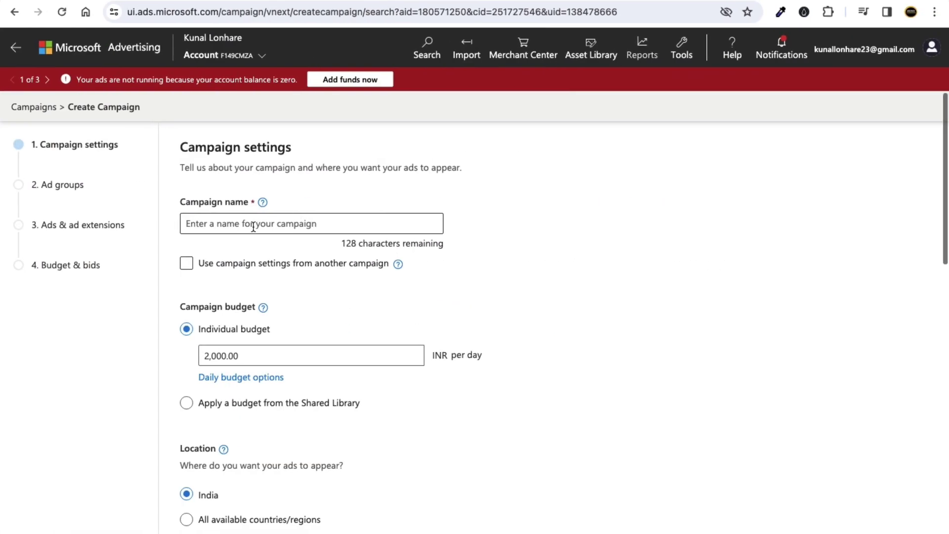
left_click(253, 226)
type("M")
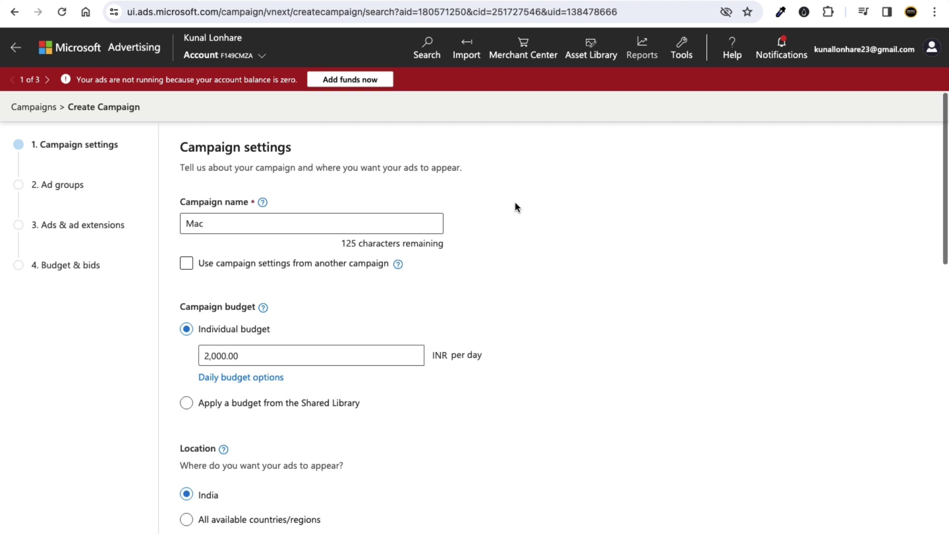
- Examine the per-day campaign budget setting and read its help explanation, closing it when finished
scroll(544, 287, "down", 2)
scroll(562, 291, "down", 5)
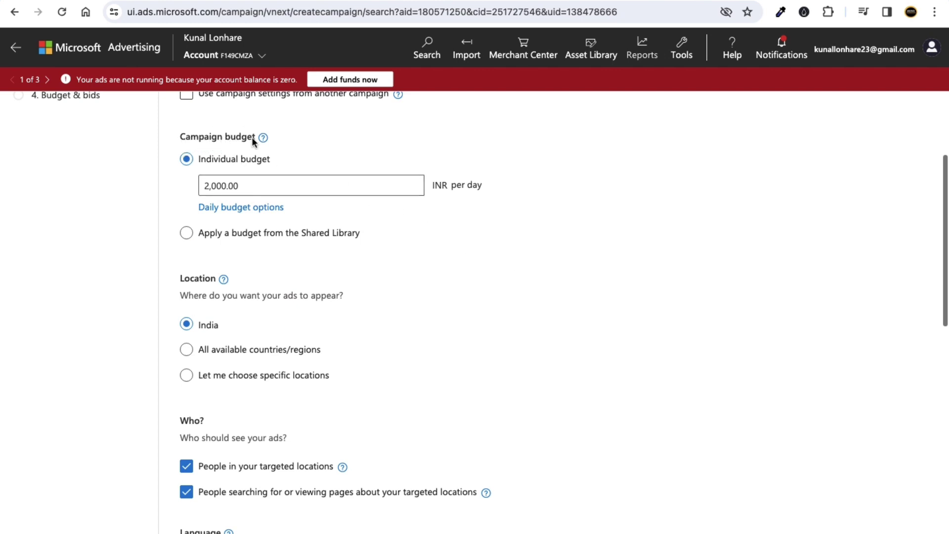
scroll(434, 168, "up", 1)
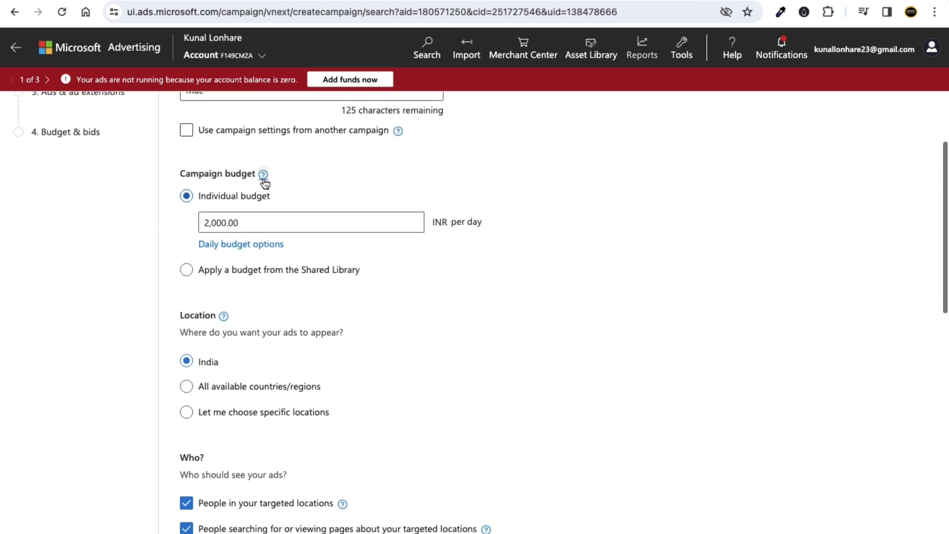
double_click(437, 223)
left_click(616, 273)
left_click(263, 175)
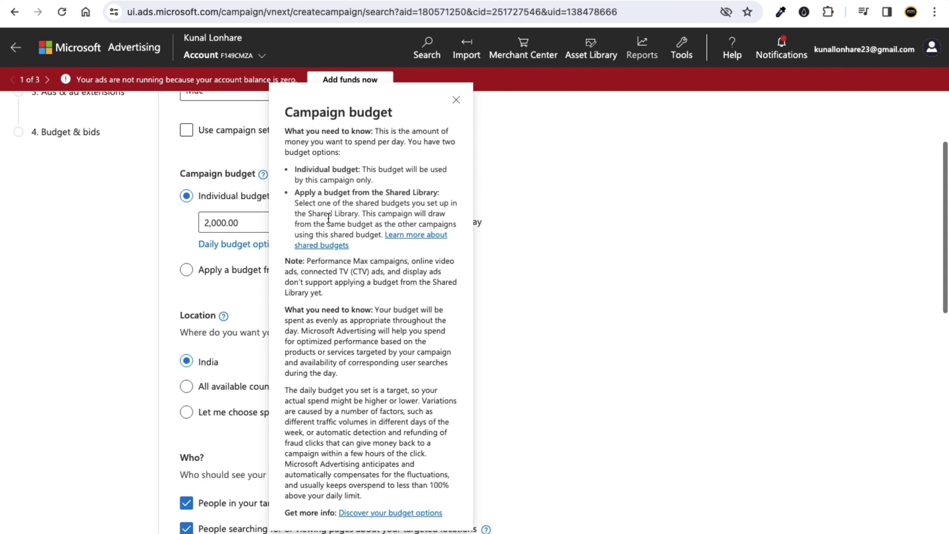
left_click(456, 100)
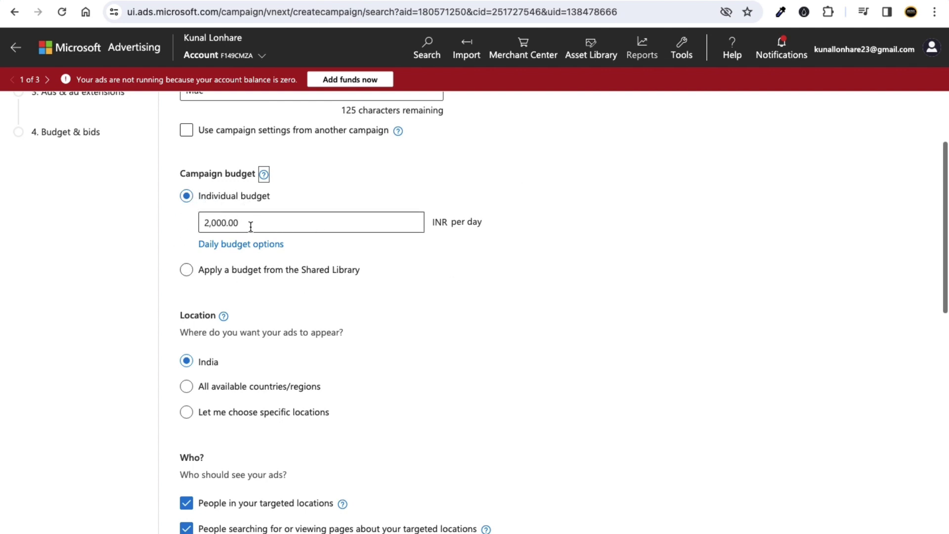
- Check the daily budget options, collapse them again, and set the individual budget to 700 INR per day
left_click(105, 250)
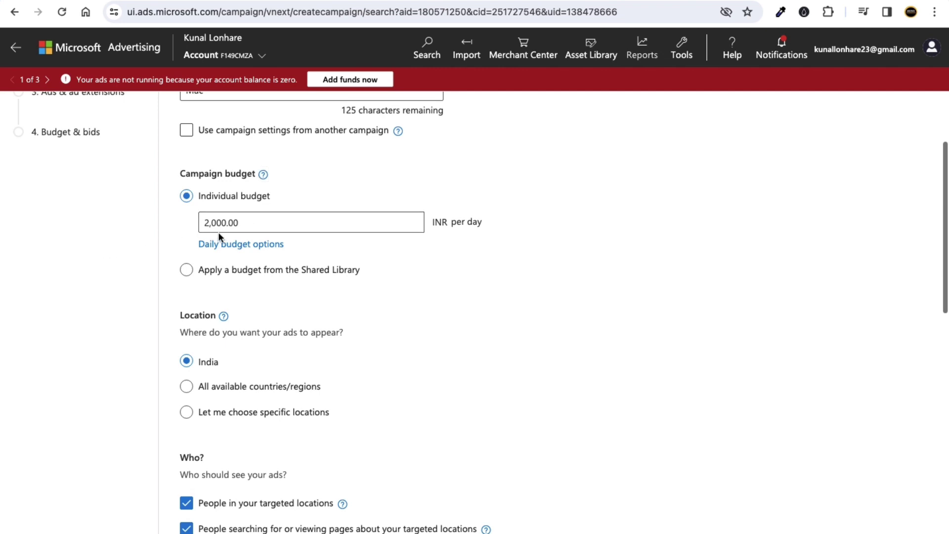
left_click(224, 245)
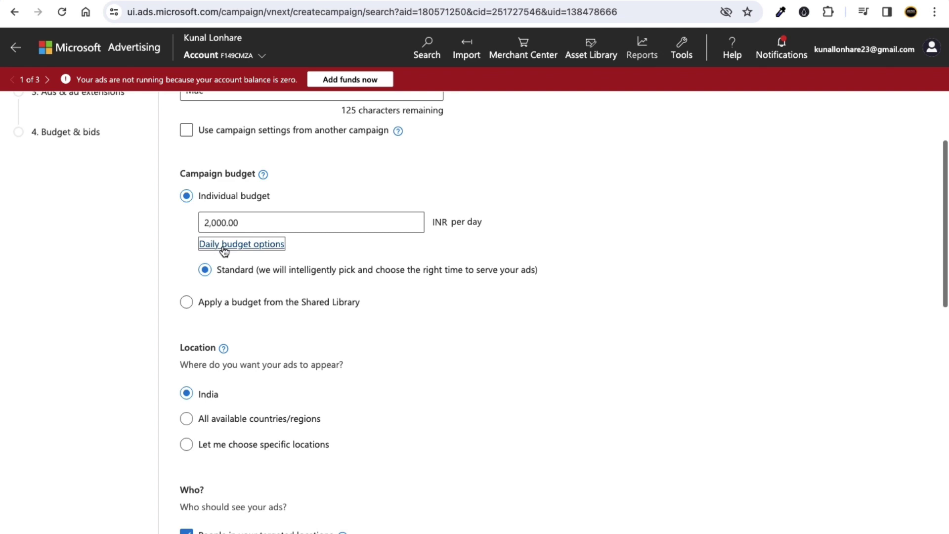
left_click(225, 248)
left_click(169, 229)
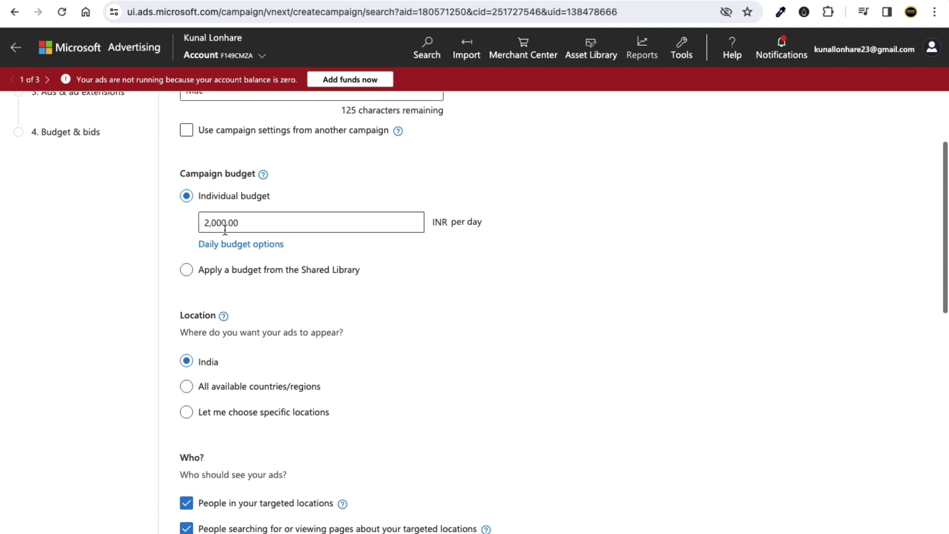
left_click_drag(225, 222, 201, 221)
type("700")
- Try the All available countries/regions location option, and choose specific locations for the campaign instead
scroll(545, 318, "down", 3)
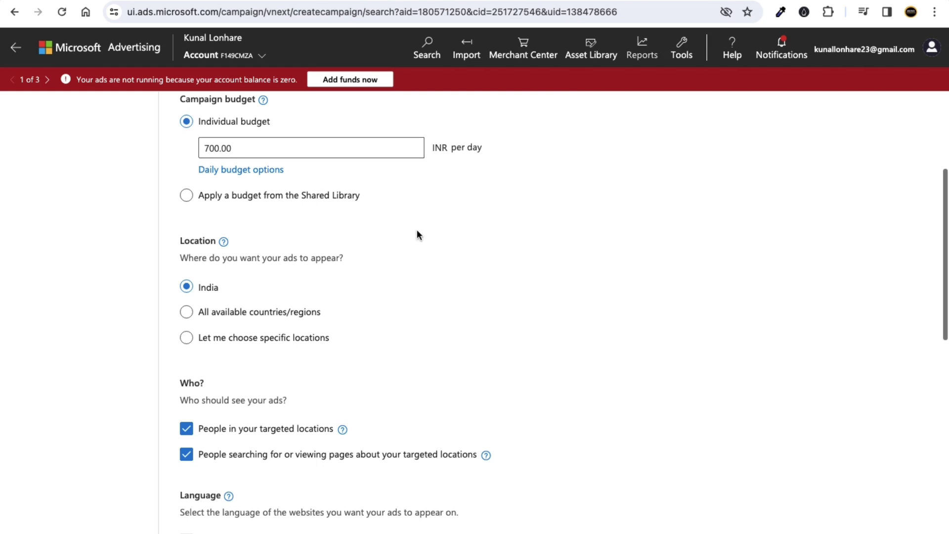
scroll(420, 233, "down", 3)
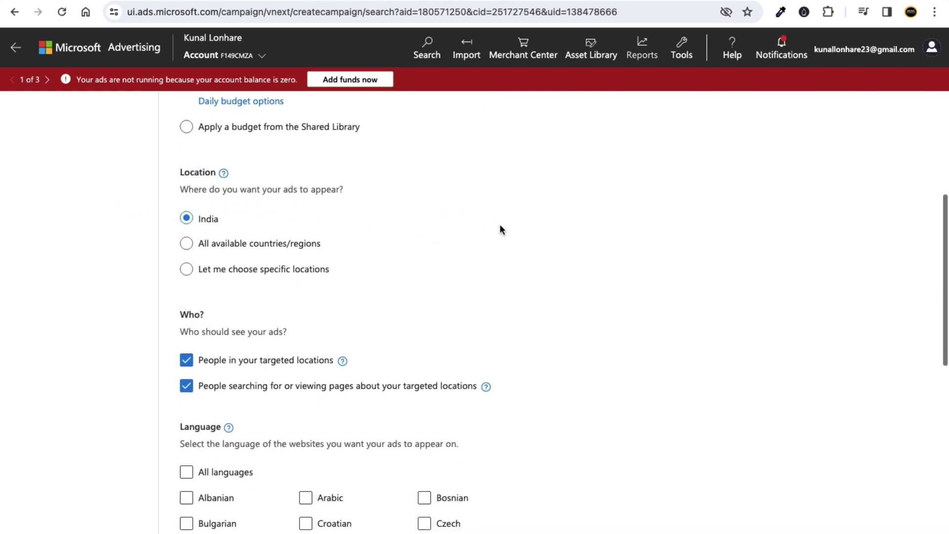
scroll(500, 224, "down", 2)
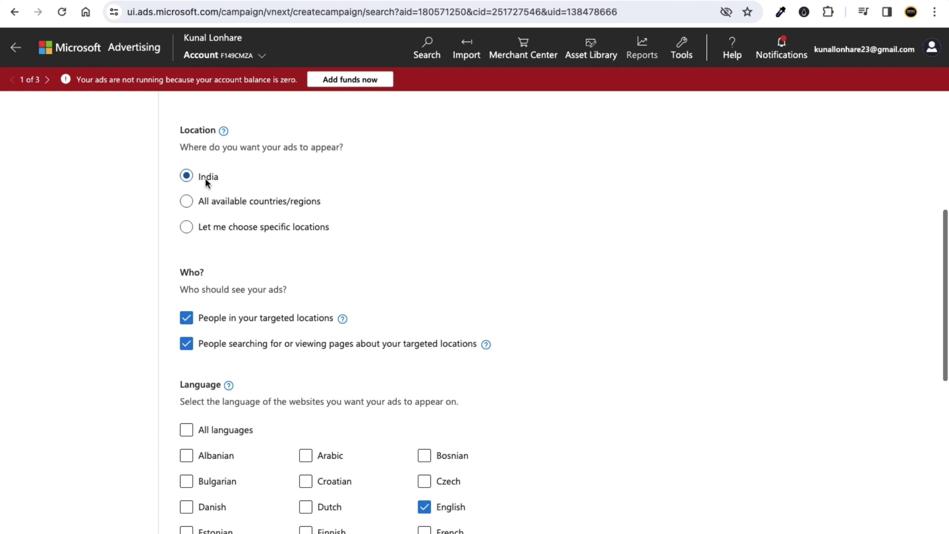
left_click(187, 203)
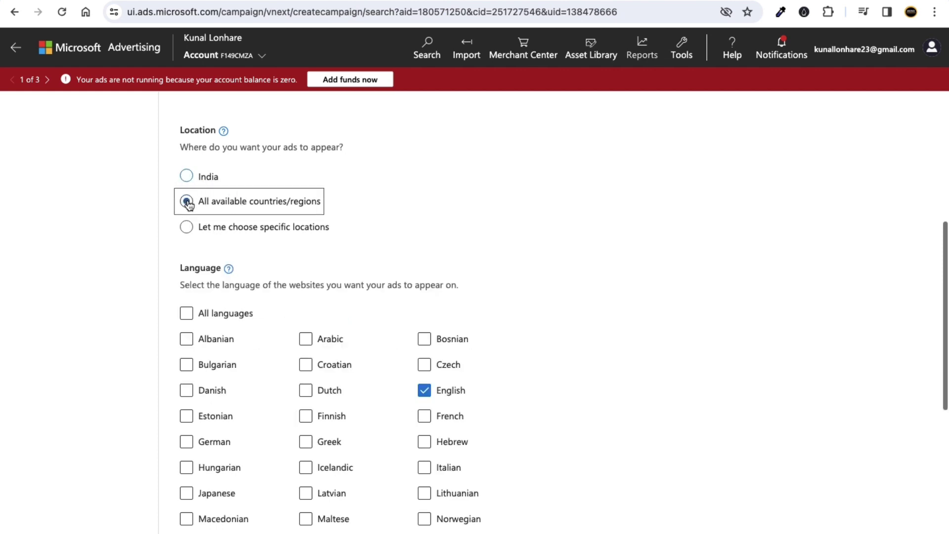
scroll(432, 232, "down", 1)
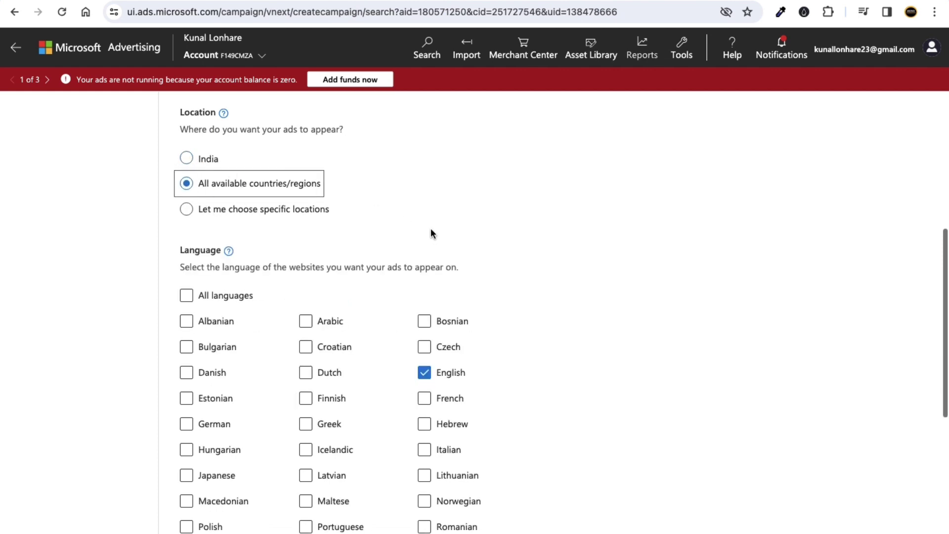
left_click(188, 211)
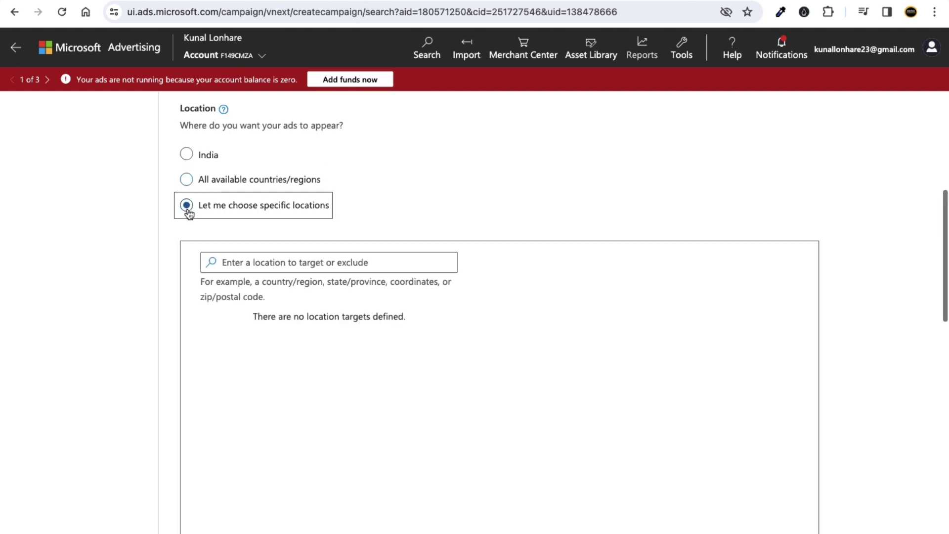
scroll(435, 205, "down", 1)
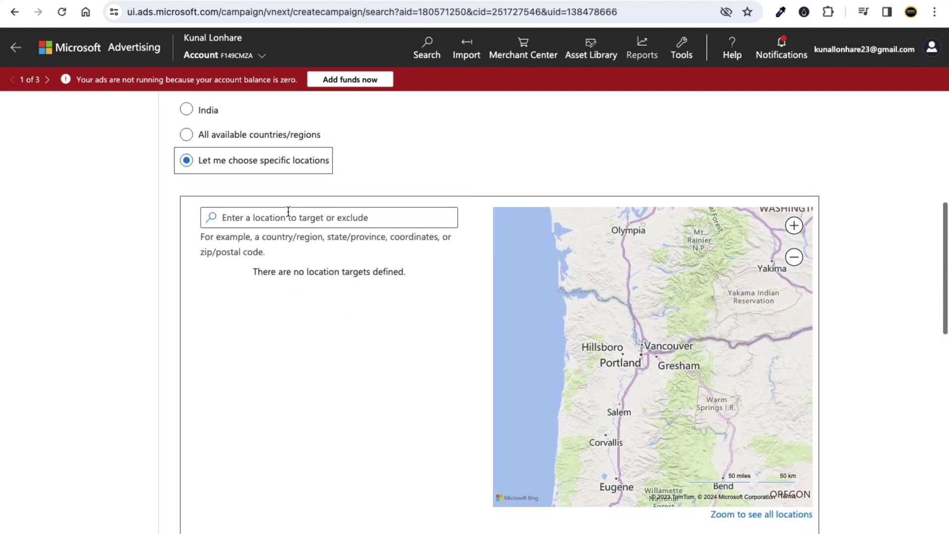
- Search Google for "united states states list" in a new browser tab and show the image results
key("ctrl+t")
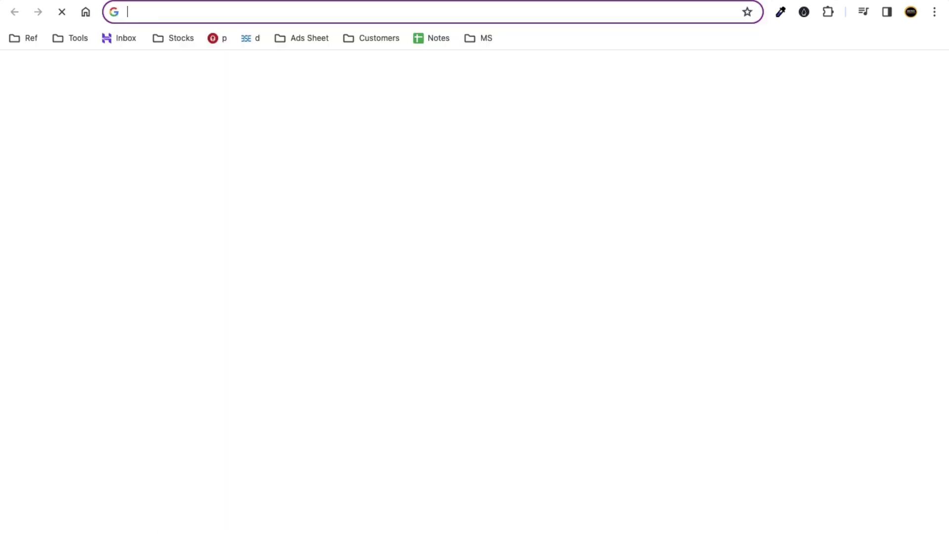
type("un")
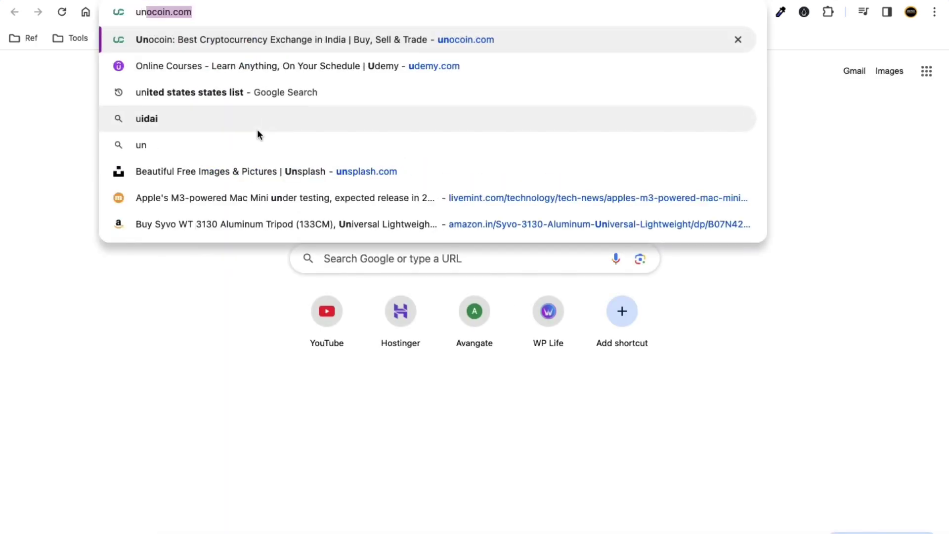
type("it")
key("Return")
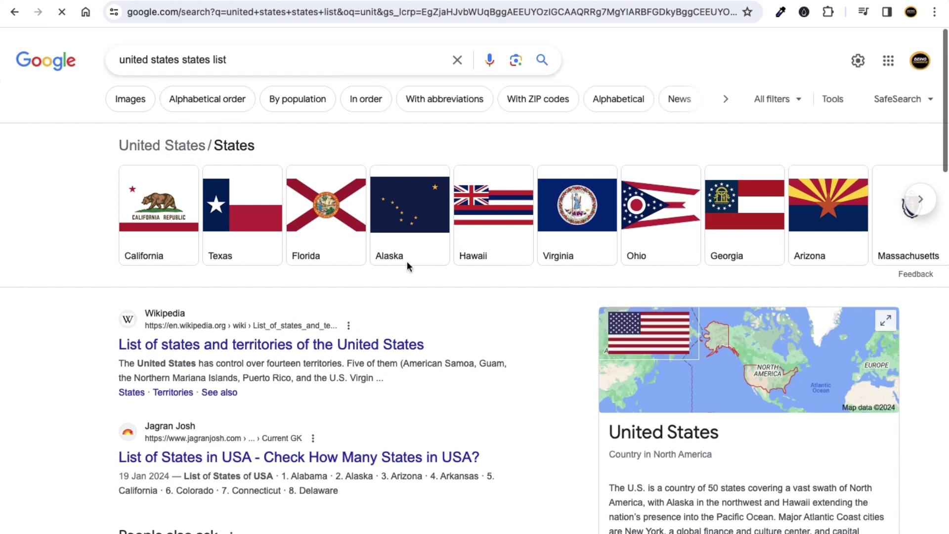
left_click(142, 110)
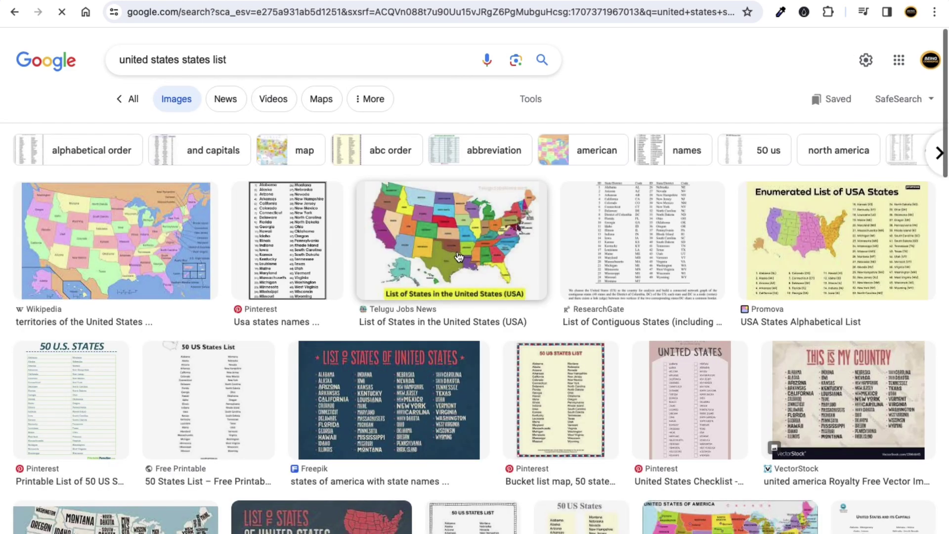
- Preview the Telugu Jobs News and Wikipedia maps of the United States and examine the individual states up close
left_click(448, 245)
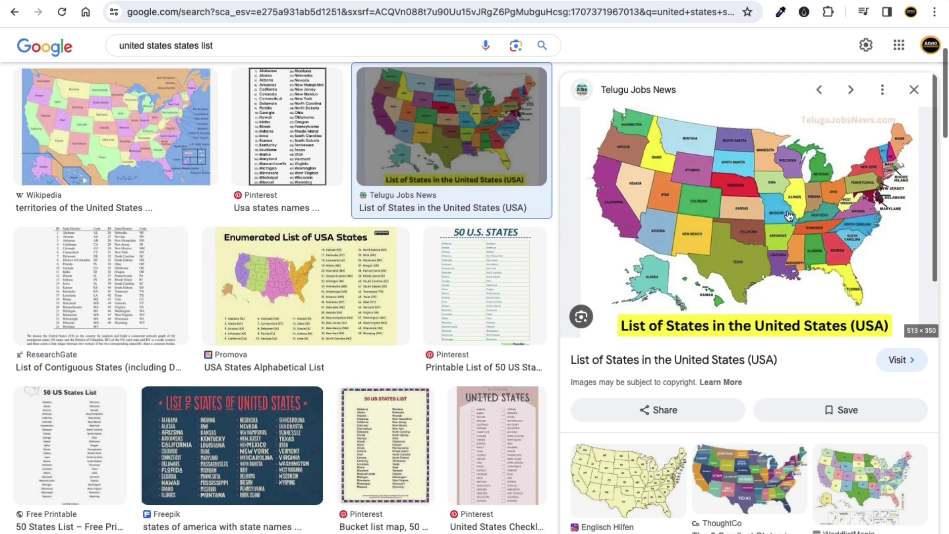
left_click(789, 216)
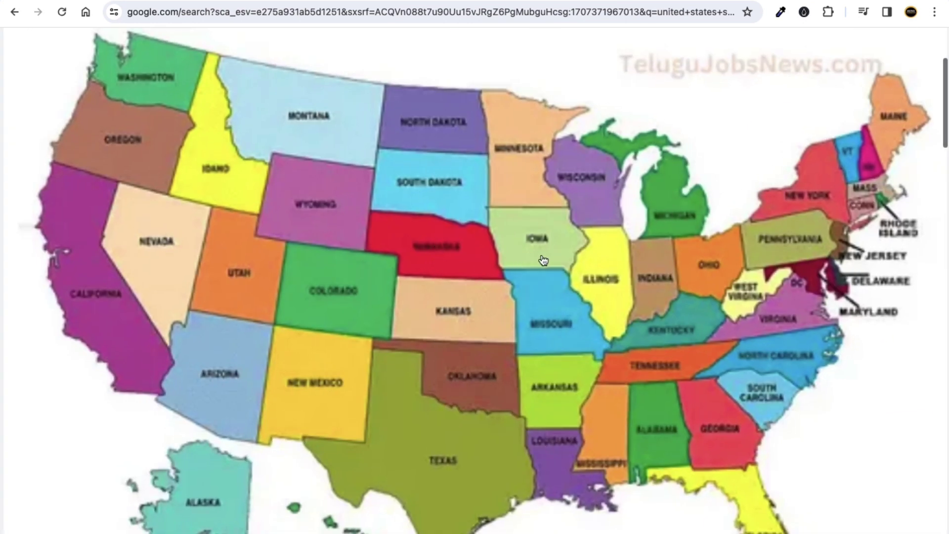
scroll(542, 258, "down", 5)
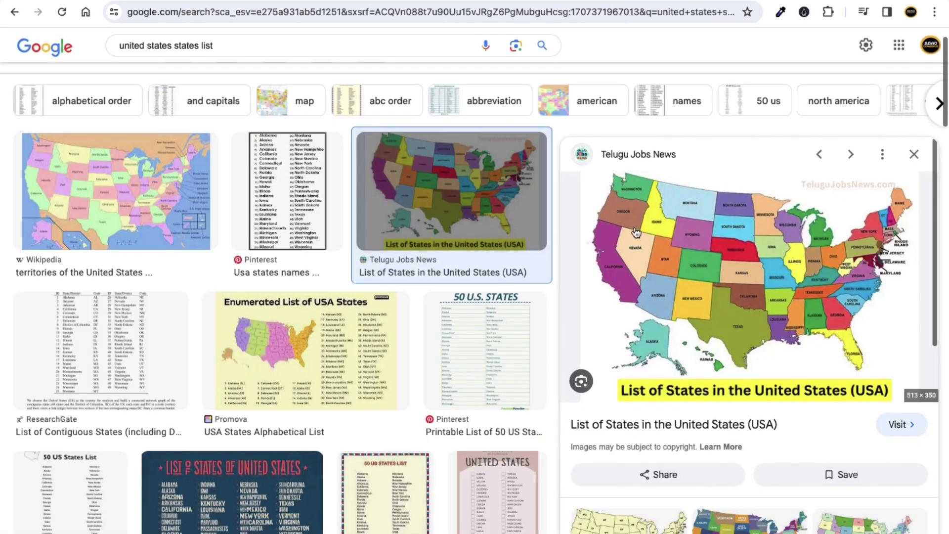
left_click(199, 219)
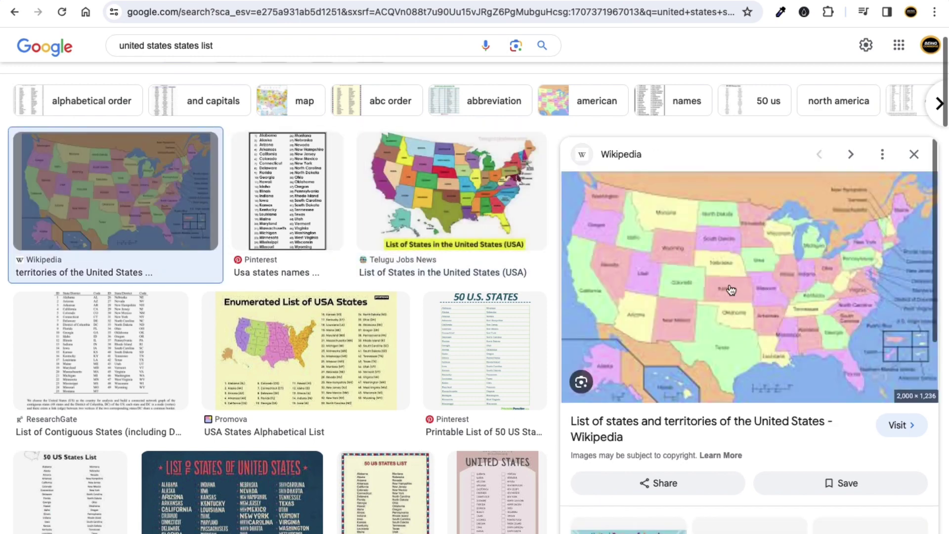
scroll(809, 282, "up", 5)
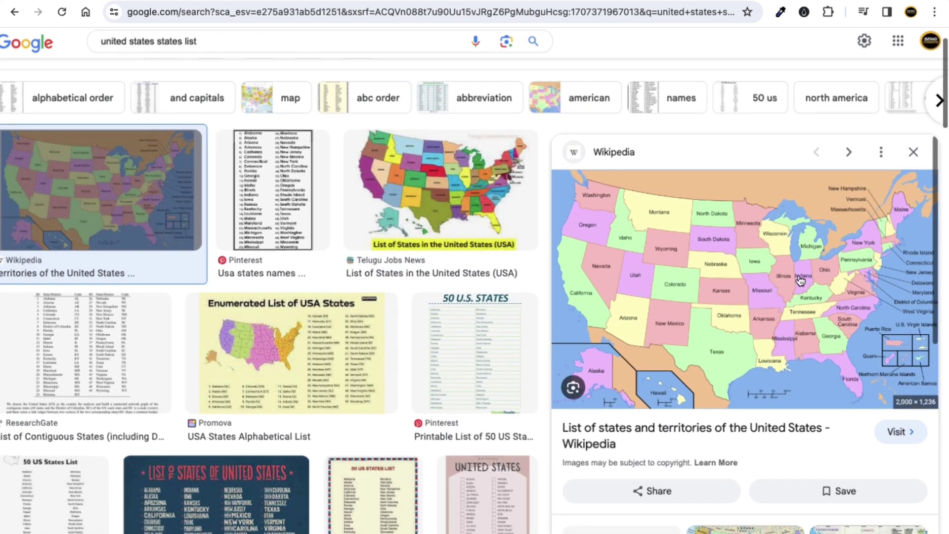
scroll(474, 269, "down", 2)
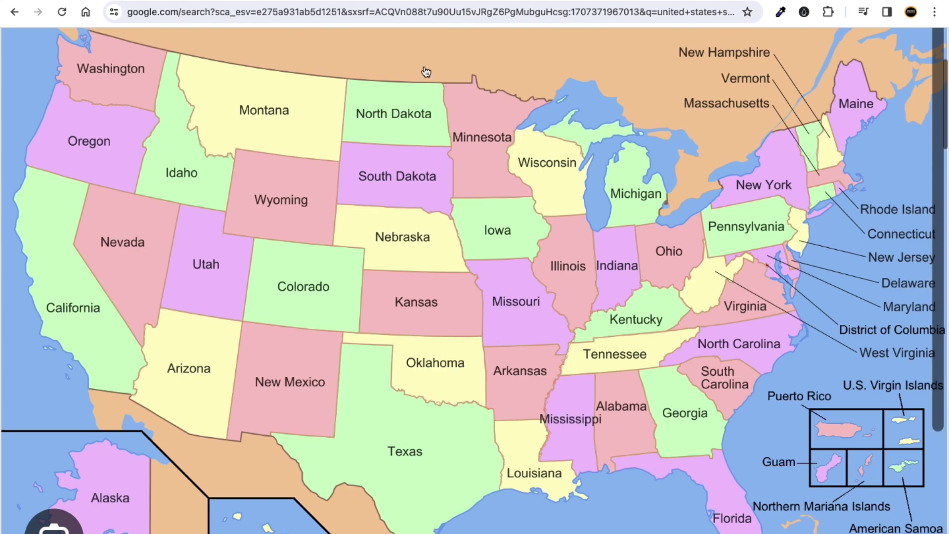
- Return to the Microsoft Advertising campaign, search the locations for "united states", and target United States (country/region)
key("ctrl+shift+Tab")
left_click(261, 213)
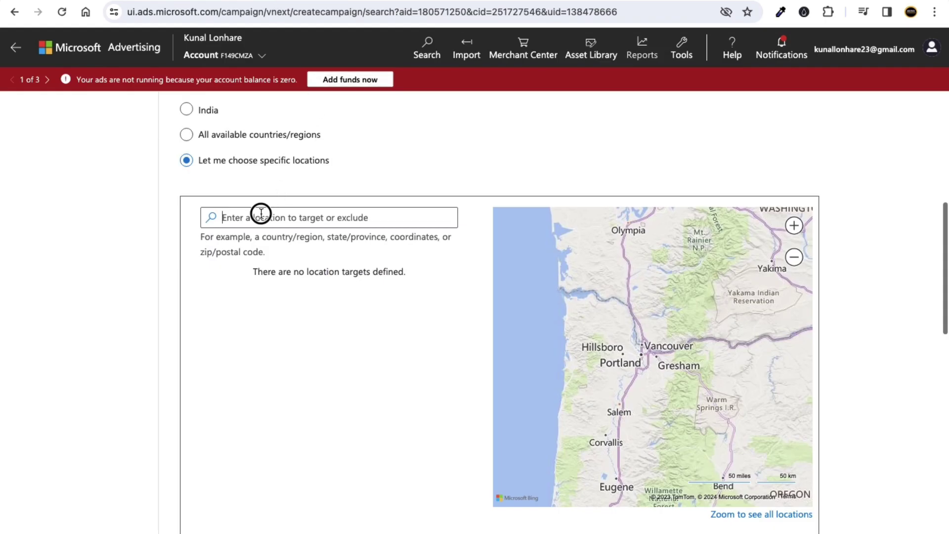
type("united states")
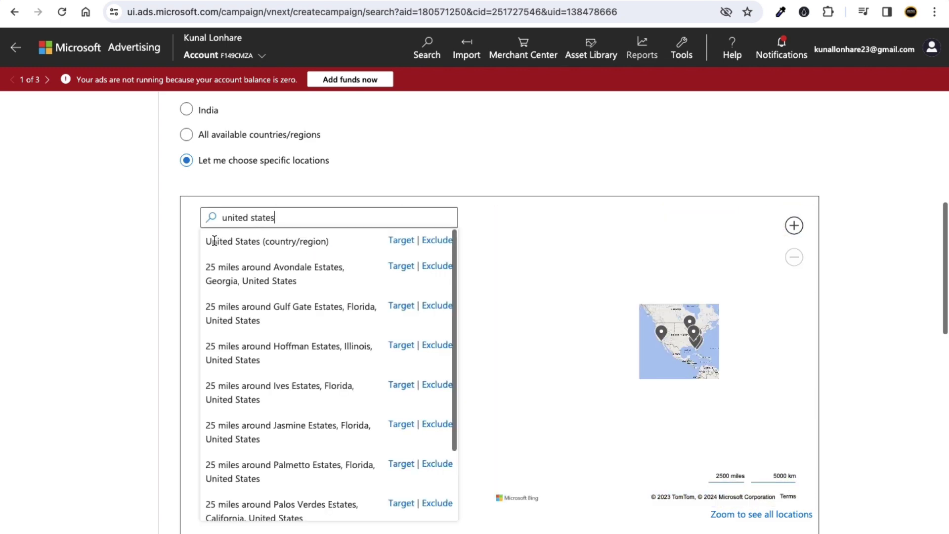
left_click_drag(206, 242, 307, 244)
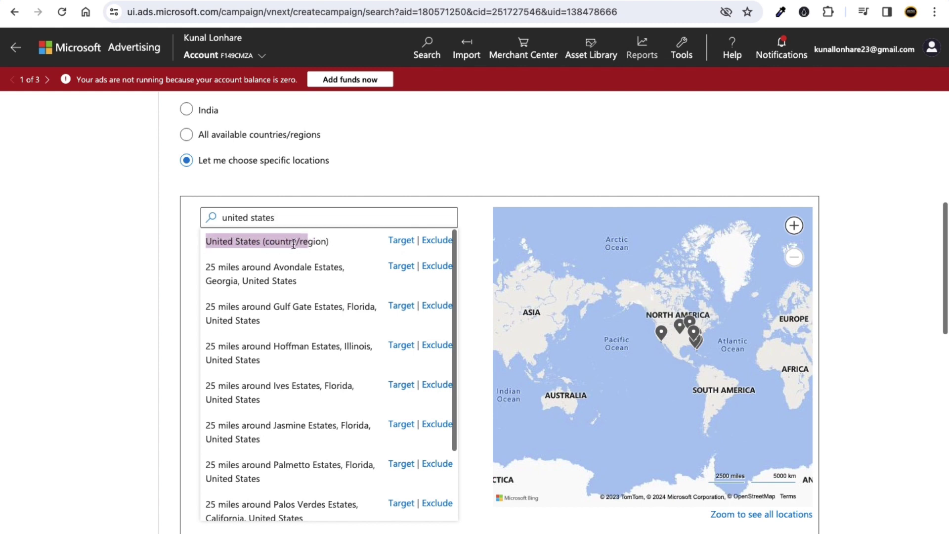
left_click(126, 237)
left_click(289, 218)
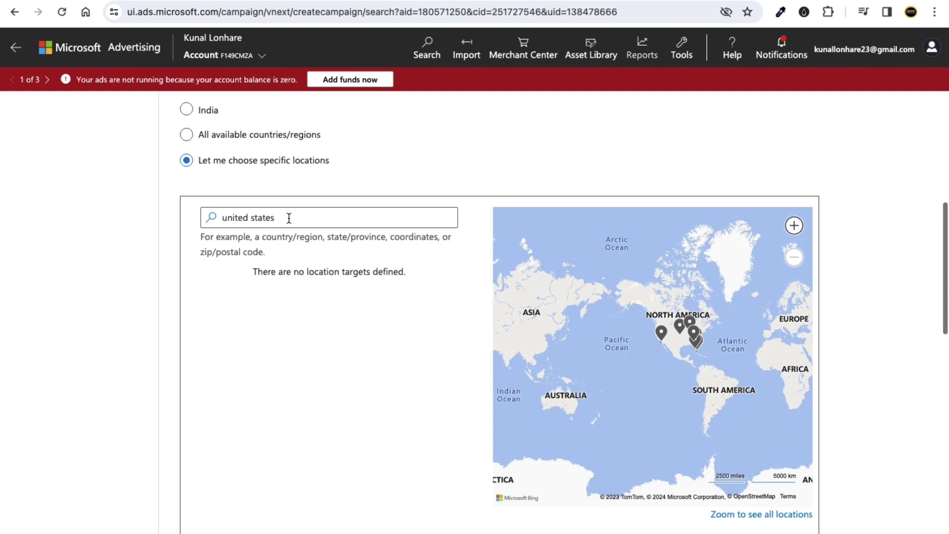
key("Return")
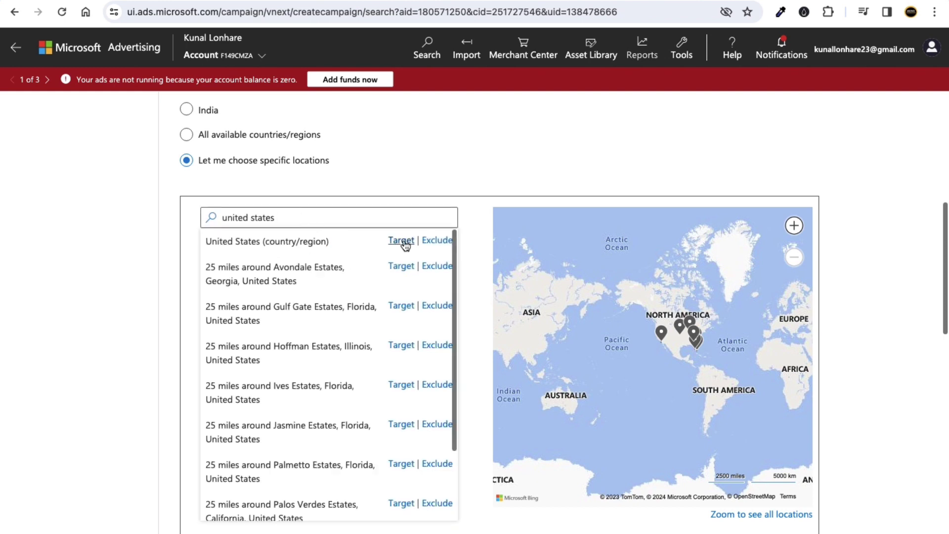
left_click(401, 241)
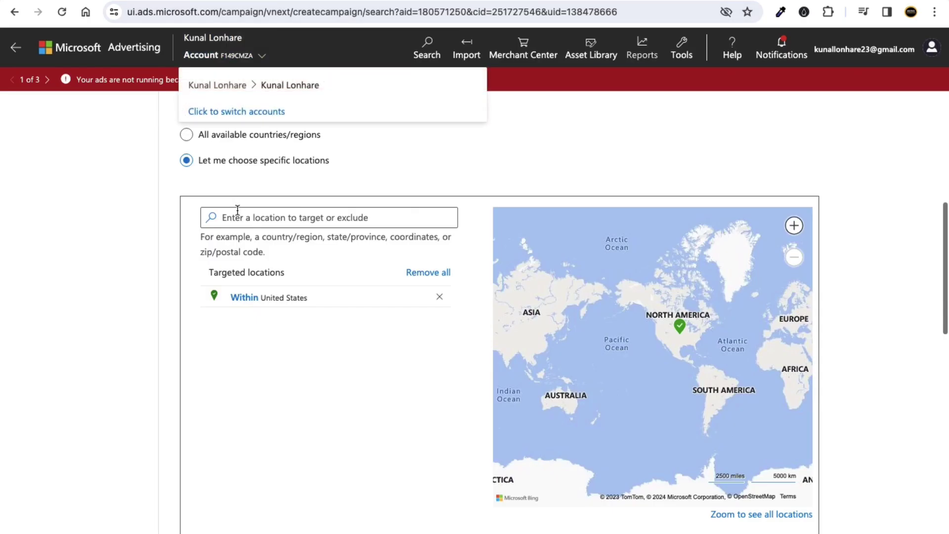
- Search the campaign locations for "washington" and check where the state lies on the United States map in the other browser tab
left_click(237, 213)
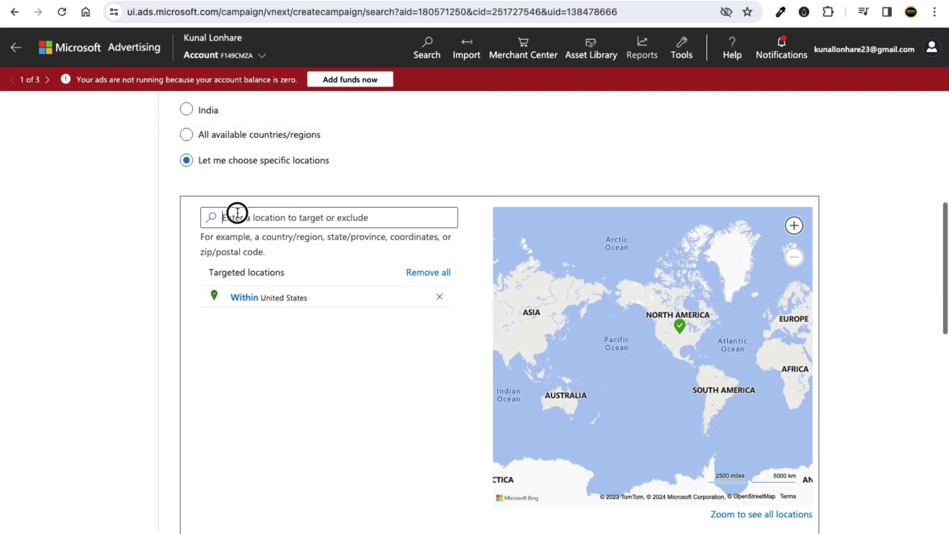
type("wash")
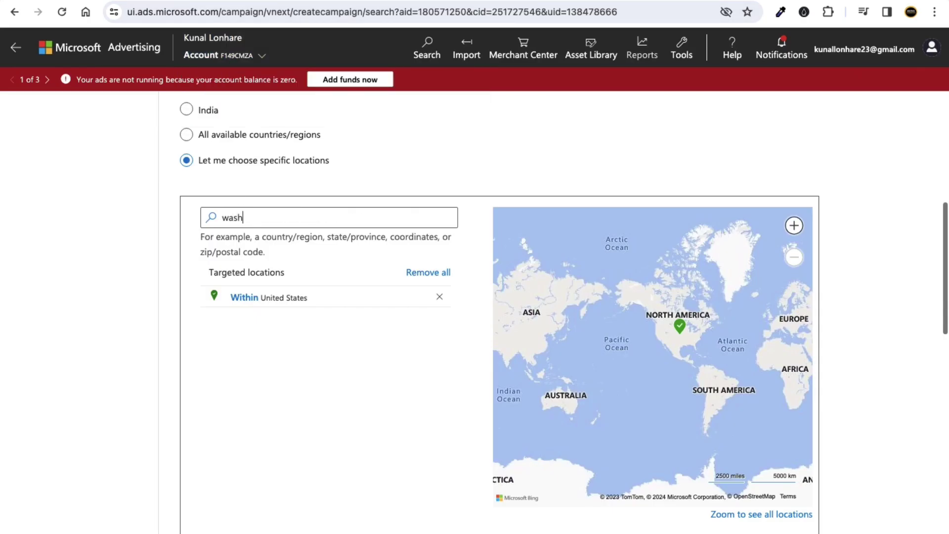
type("ington")
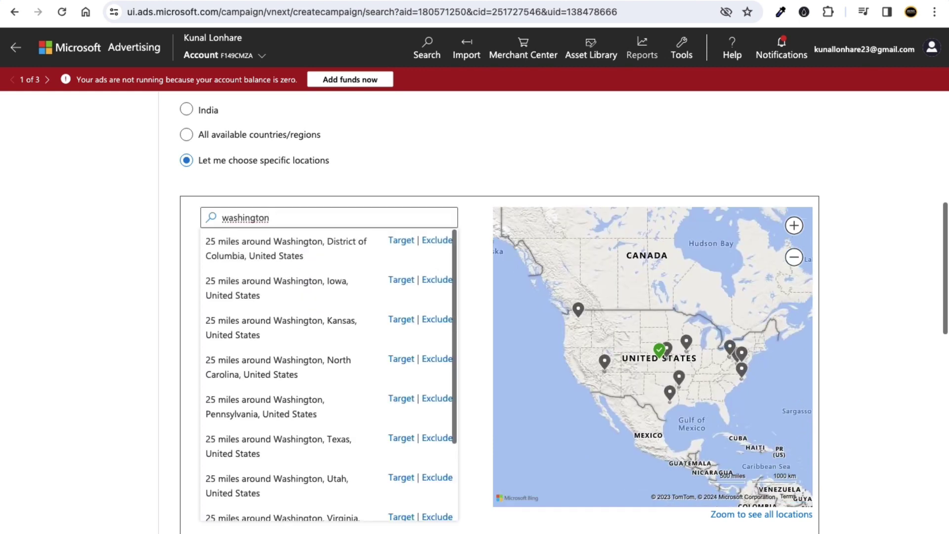
left_click(714, 4)
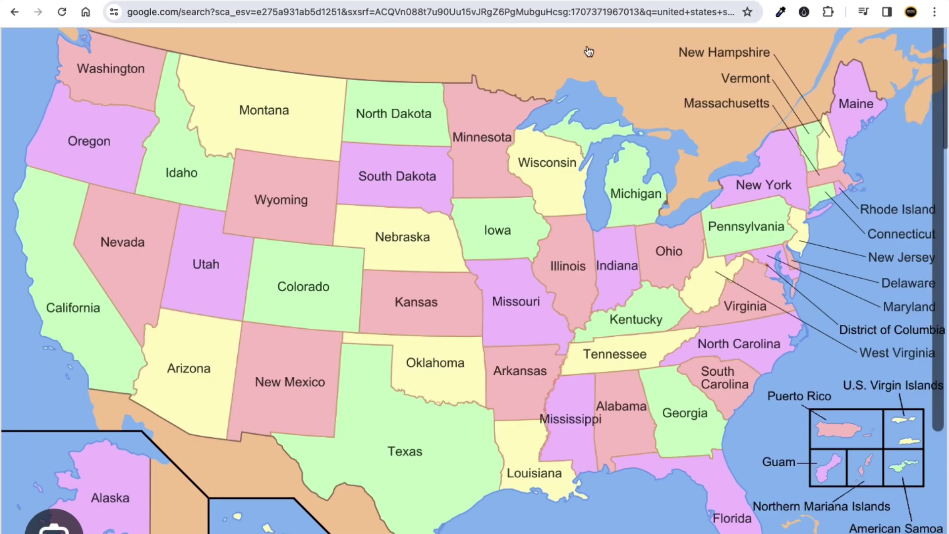
left_click(242, 4)
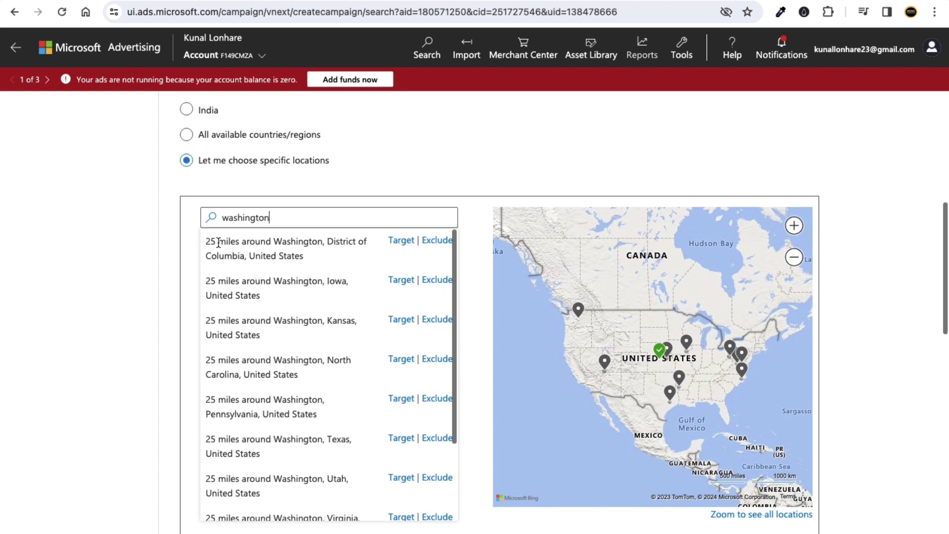
- Exclude Washington, United States (state/province) from the campaign and view the map details of the targeted and excluded locations
scroll(302, 312, "down", 1)
scroll(302, 309, "up", 1)
scroll(339, 328, "down", 2)
scroll(289, 362, "down", 1)
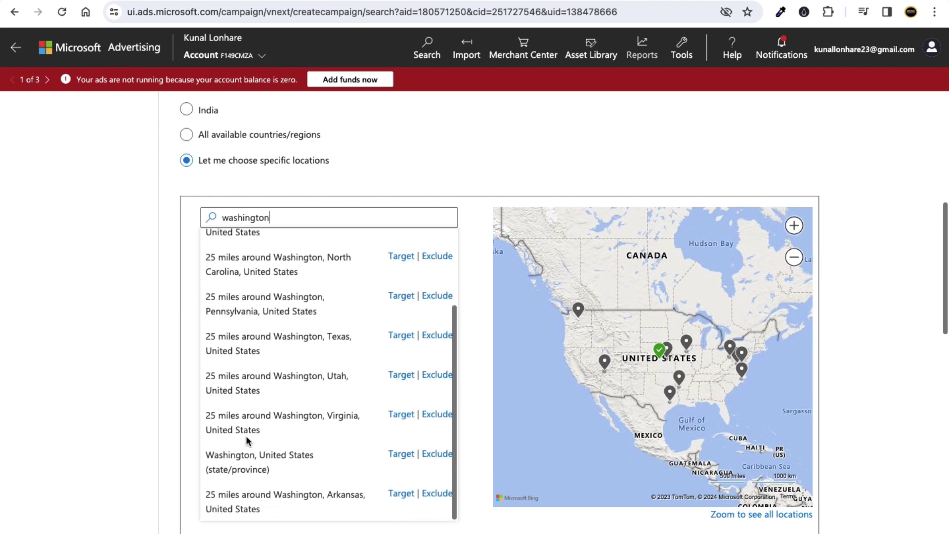
left_click_drag(210, 457, 267, 459)
left_click(207, 470)
left_click(437, 454)
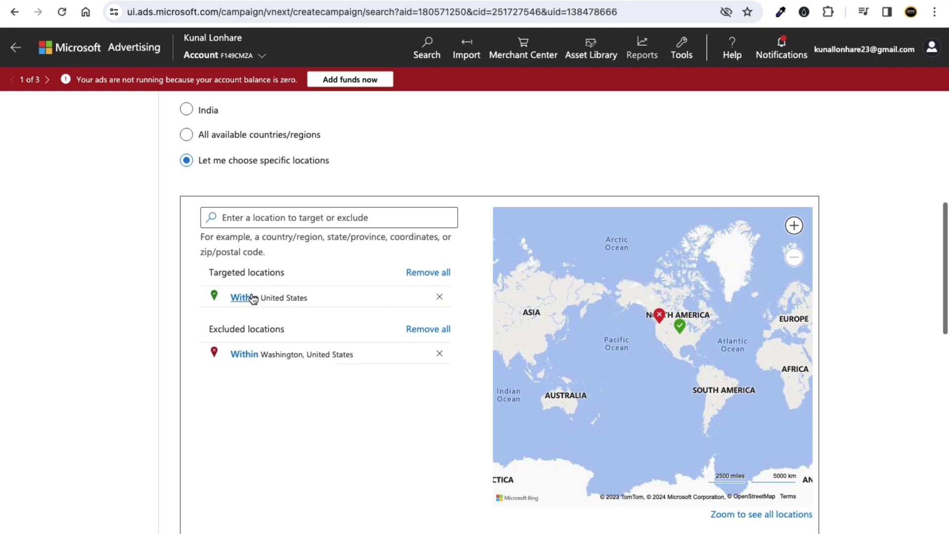
left_click(680, 325)
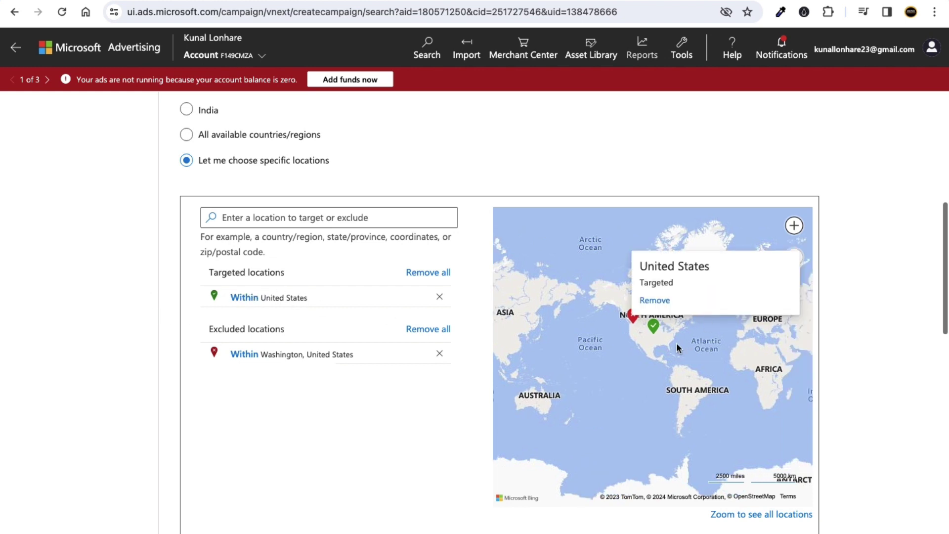
left_click(630, 315)
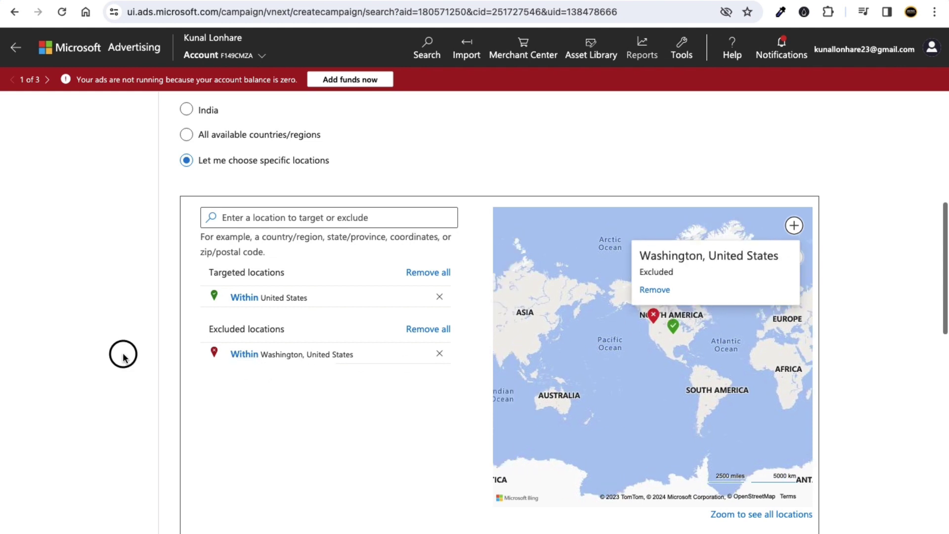
- Search the campaign locations for "new york", examine the suggested state, county and radius options, and clear the search
left_click(276, 219)
type("new yor")
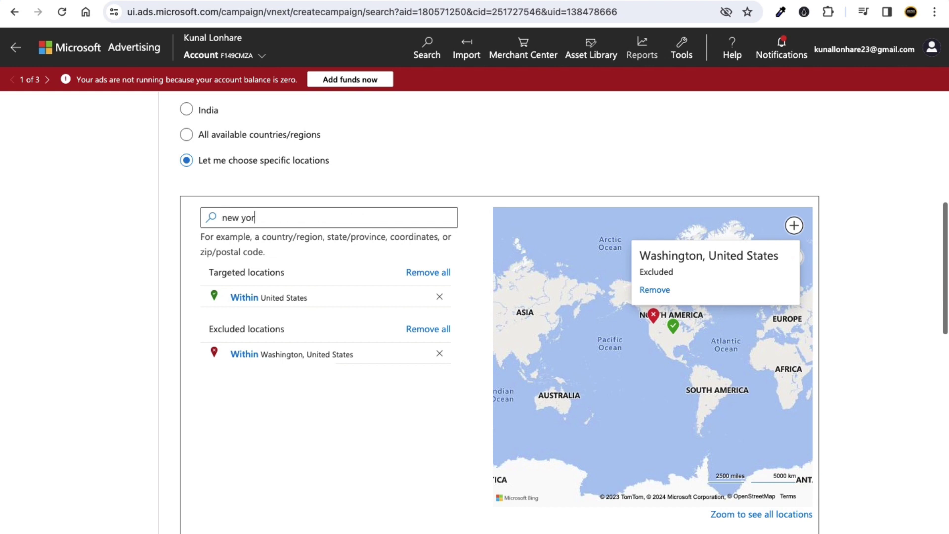
type("k")
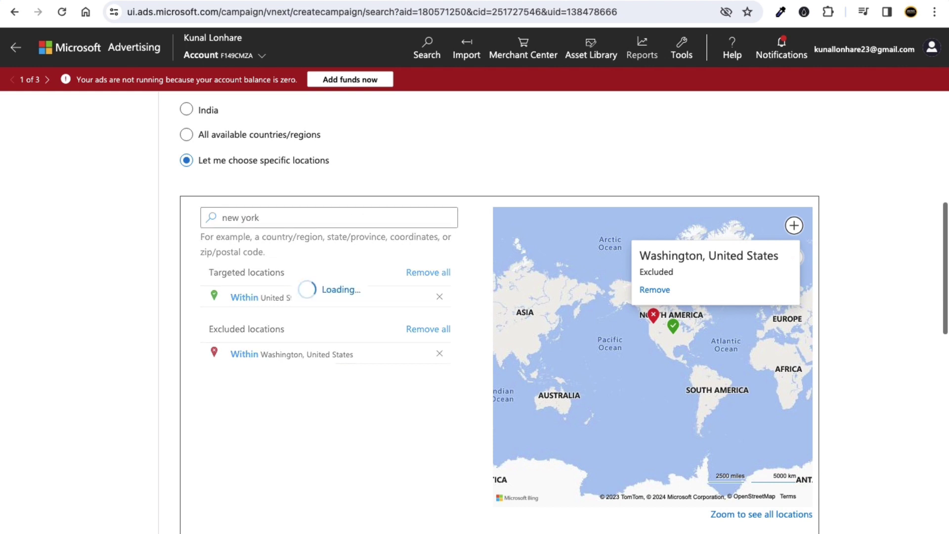
scroll(315, 293, "up", 3)
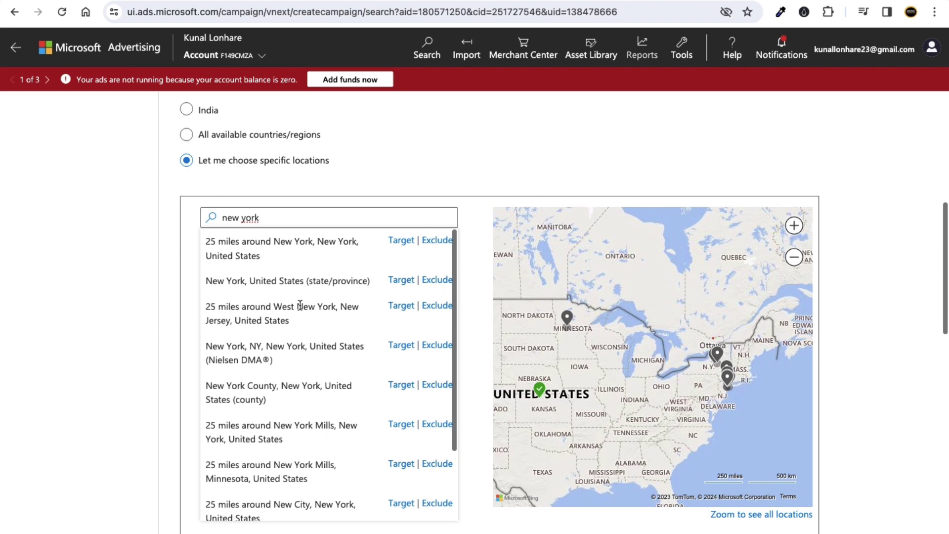
left_click_drag(248, 281, 320, 281)
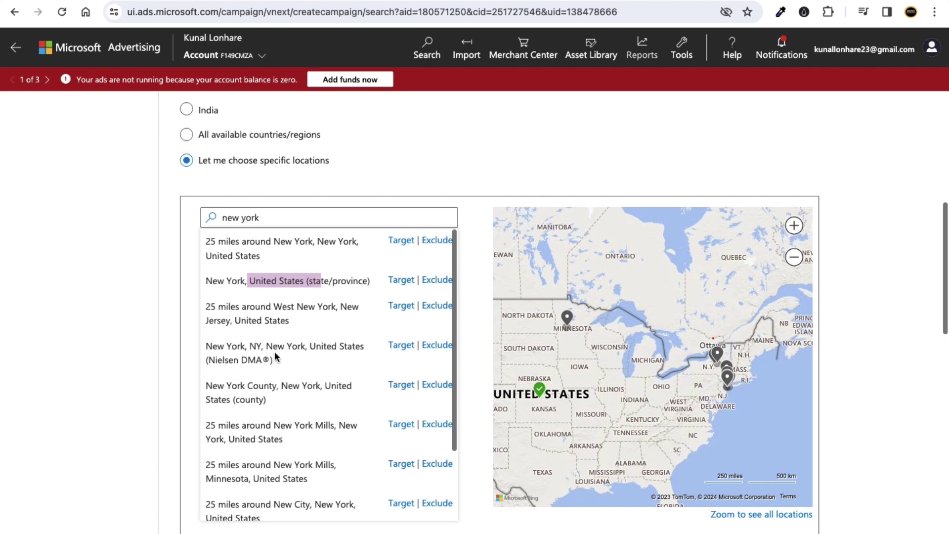
left_click(294, 343)
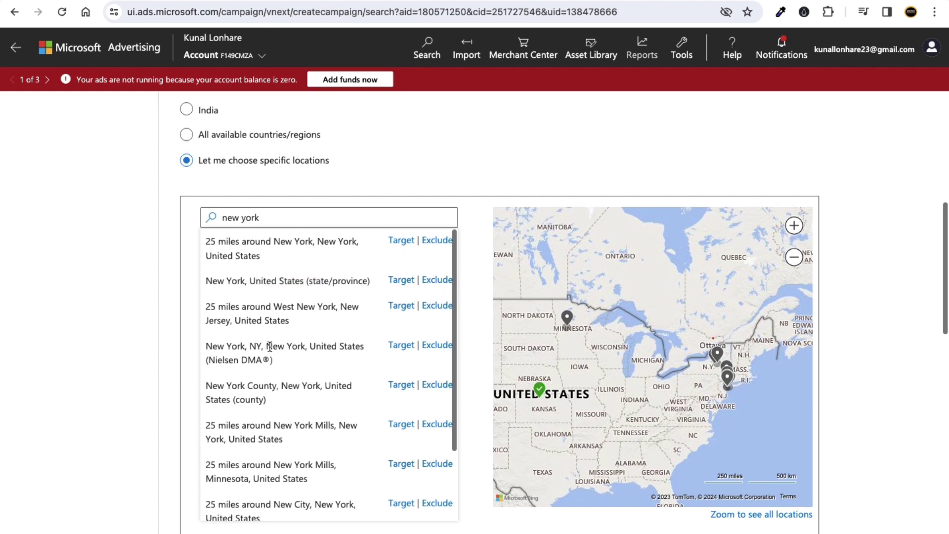
scroll(286, 349, "down", 1)
scroll(287, 349, "down", 1)
left_click_drag(293, 324, 320, 328)
scroll(319, 366, "down", 1)
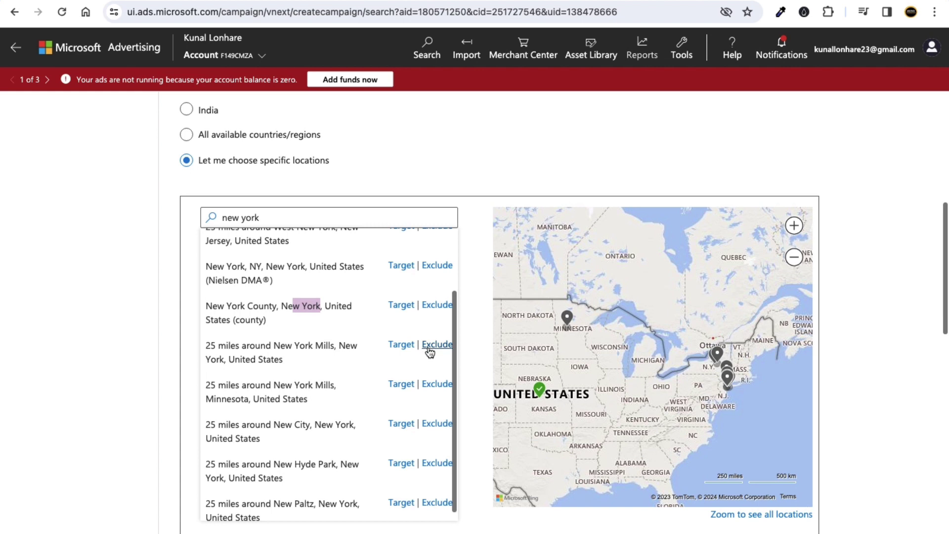
left_click(160, 315)
left_click_drag(295, 216, 199, 217)
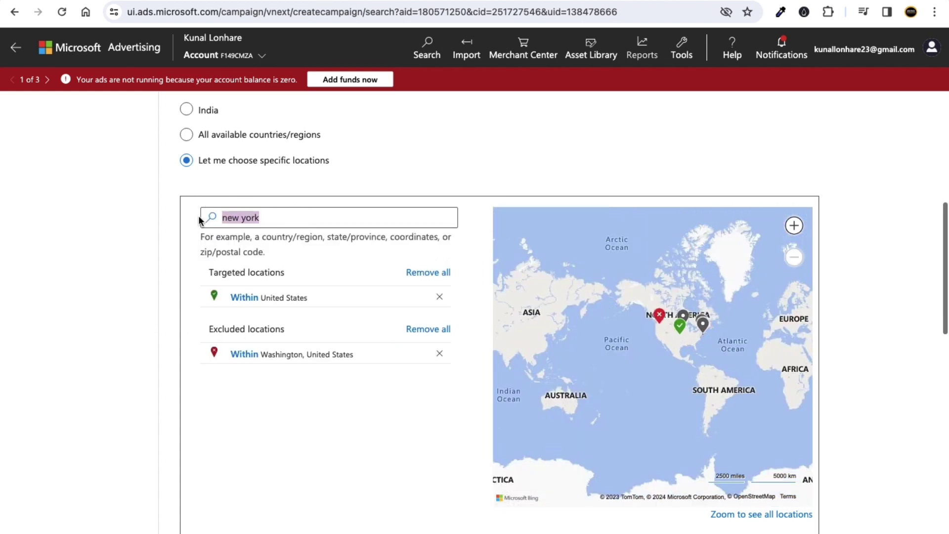
key("BackSpace")
- Remove Washington, United States from the excluded locations
scroll(247, 224, "up", 3)
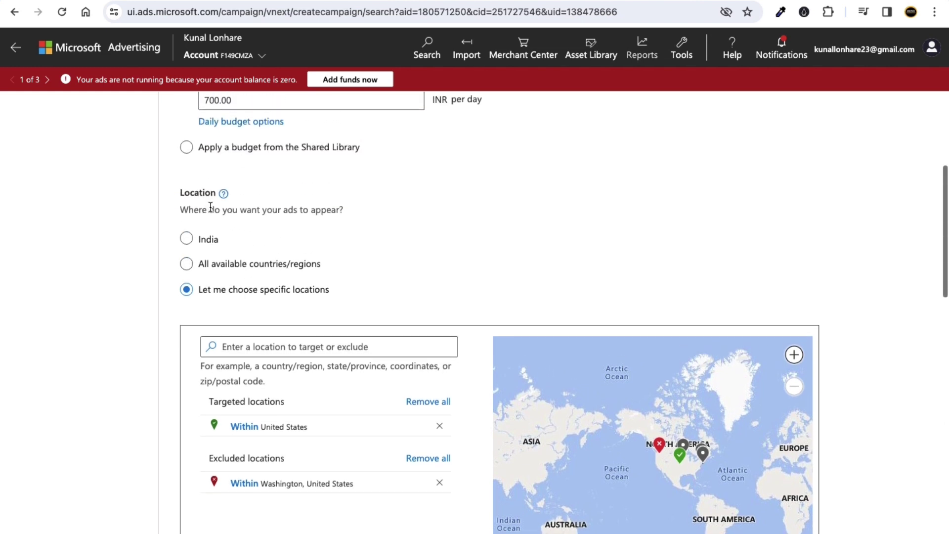
scroll(254, 337, "down", 2)
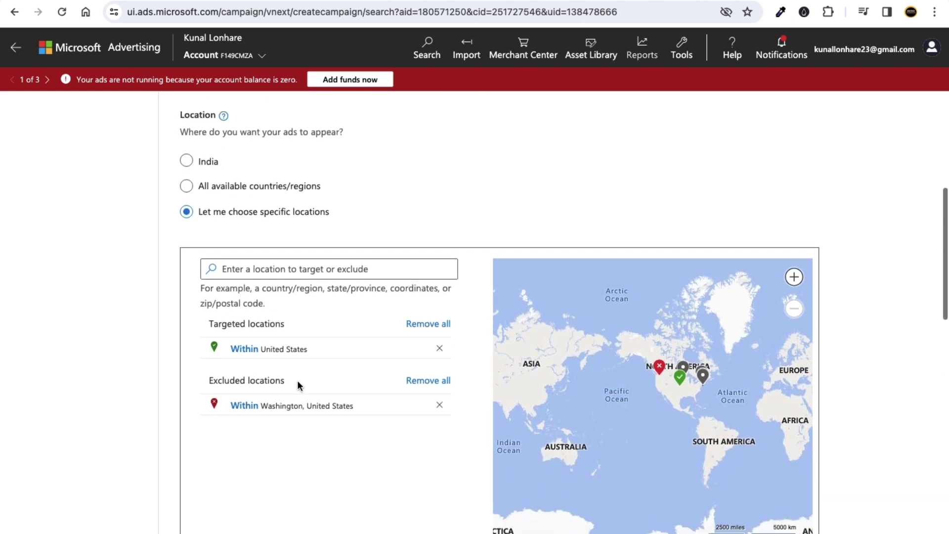
left_click(441, 406)
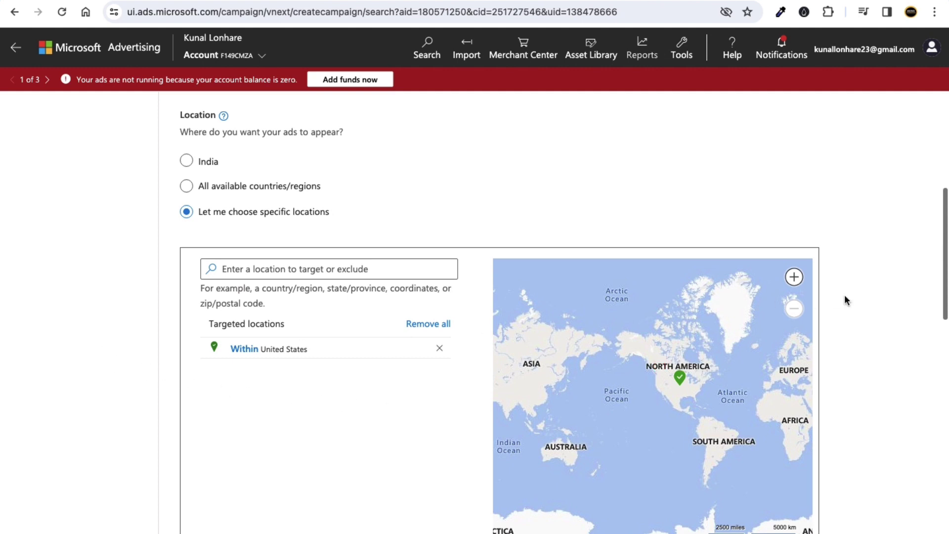
- Review the Location settings and the Who options covering people in the targeted locations and people searching for or viewing pages about them
scroll(859, 294, "down", 2)
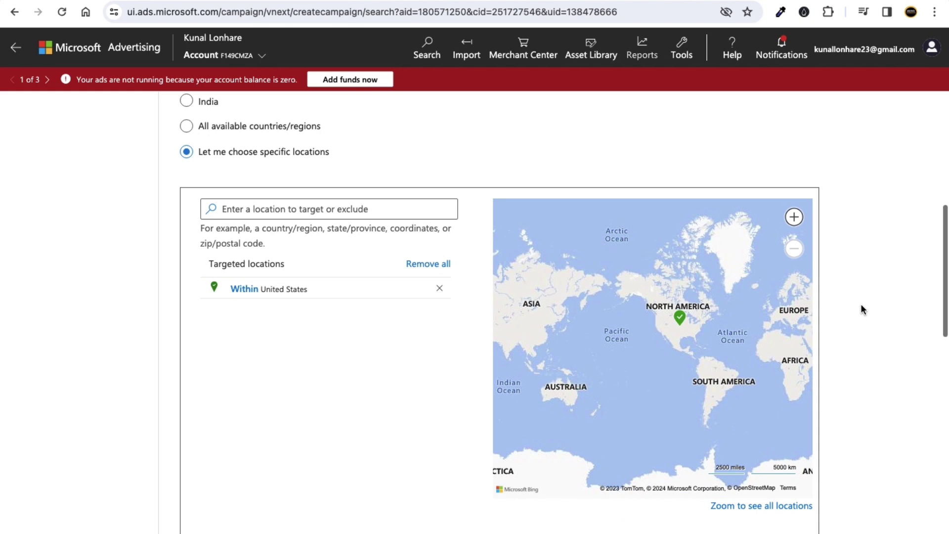
scroll(861, 307, "up", 1)
scroll(419, 214, "up", 1)
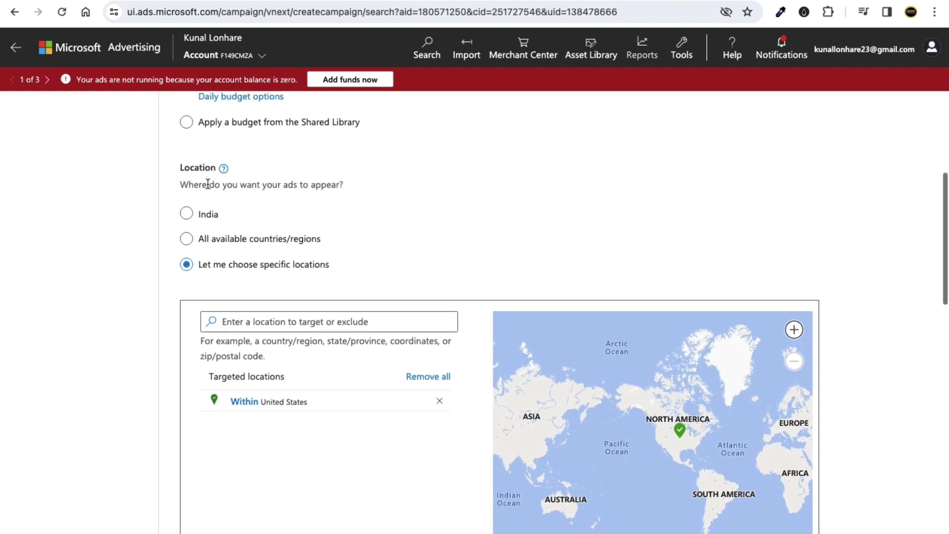
left_click_drag(180, 168, 199, 168)
left_click(146, 223)
scroll(319, 340, "down", 3)
scroll(266, 348, "down", 4)
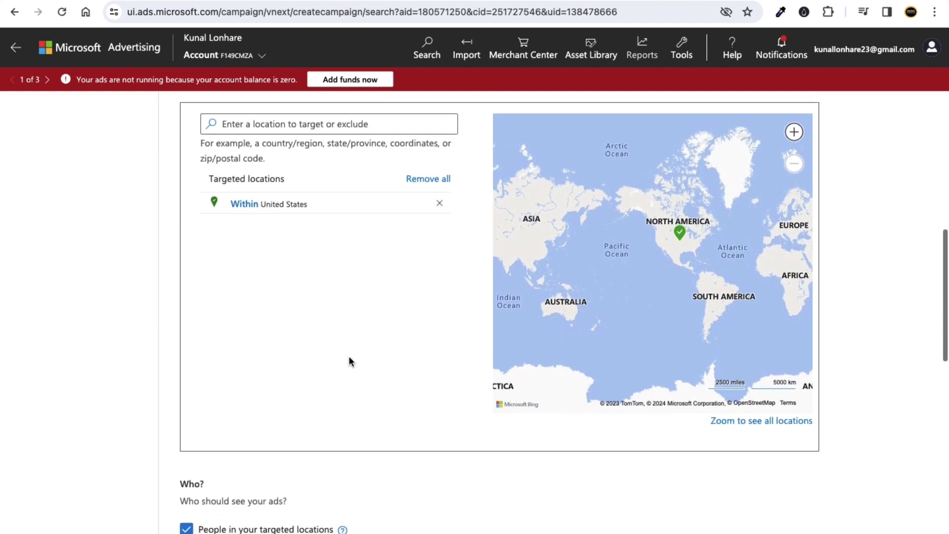
scroll(586, 386, "down", 1)
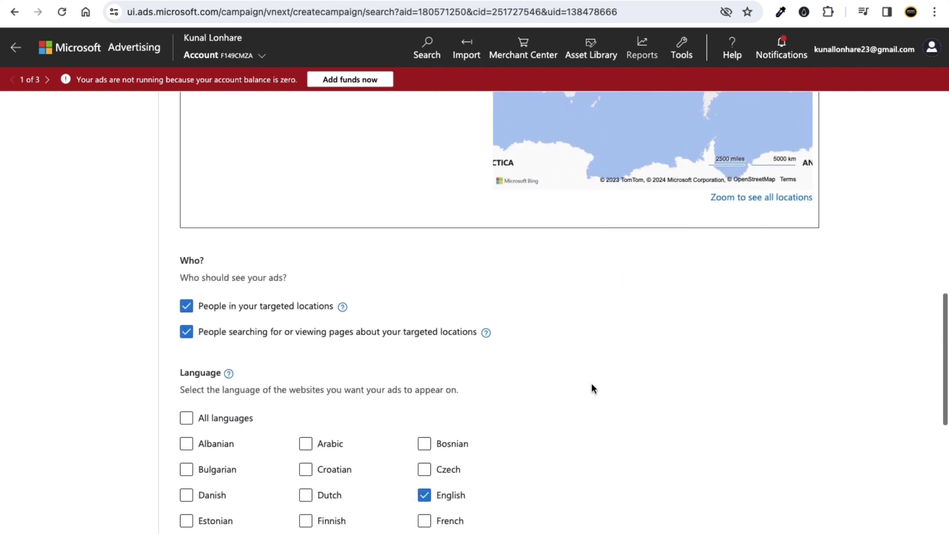
left_click_drag(204, 266, 177, 262)
left_click(150, 268)
left_click_drag(214, 306, 325, 306)
left_click_drag(212, 334, 469, 339)
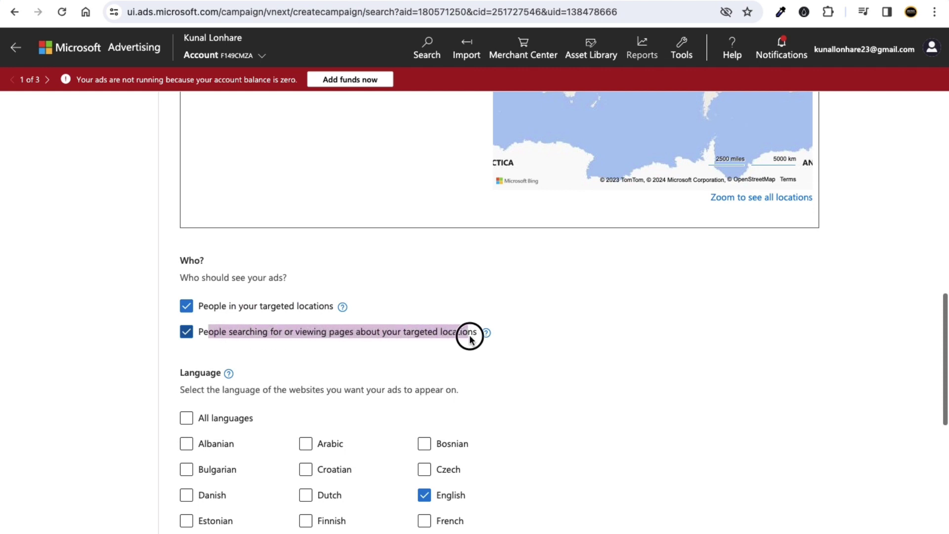
left_click(87, 340)
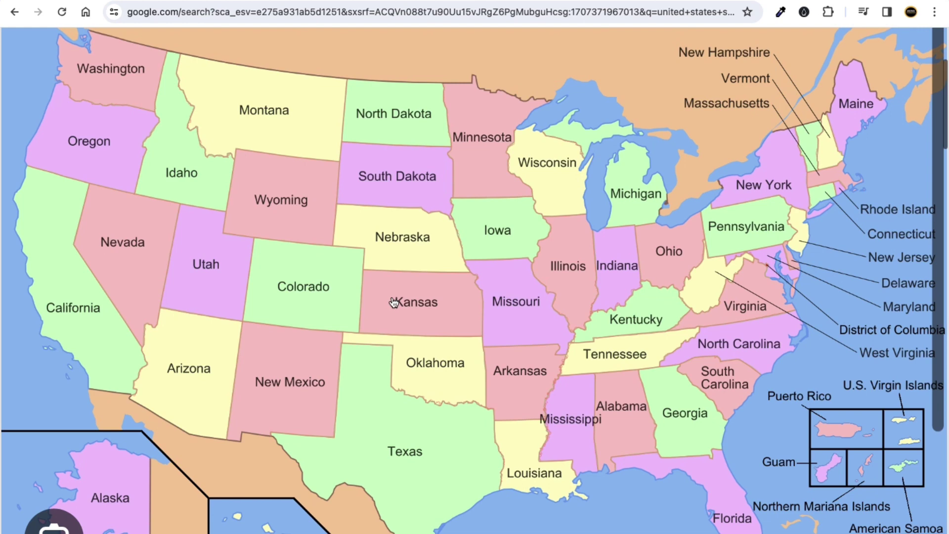
- Compare the United States map in the other browser tab with the campaign's audience options and targeted locations
key("ctrl+Tab")
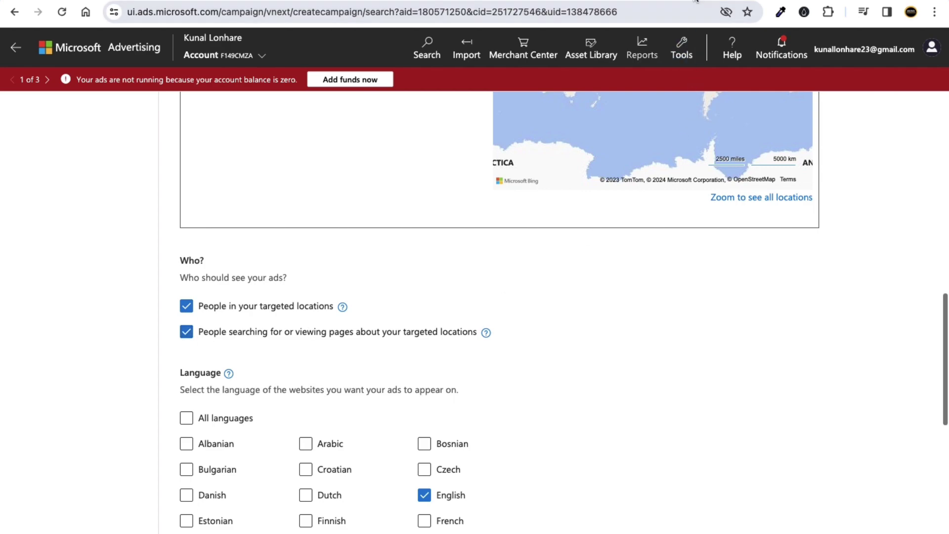
key("ctrl+Tab")
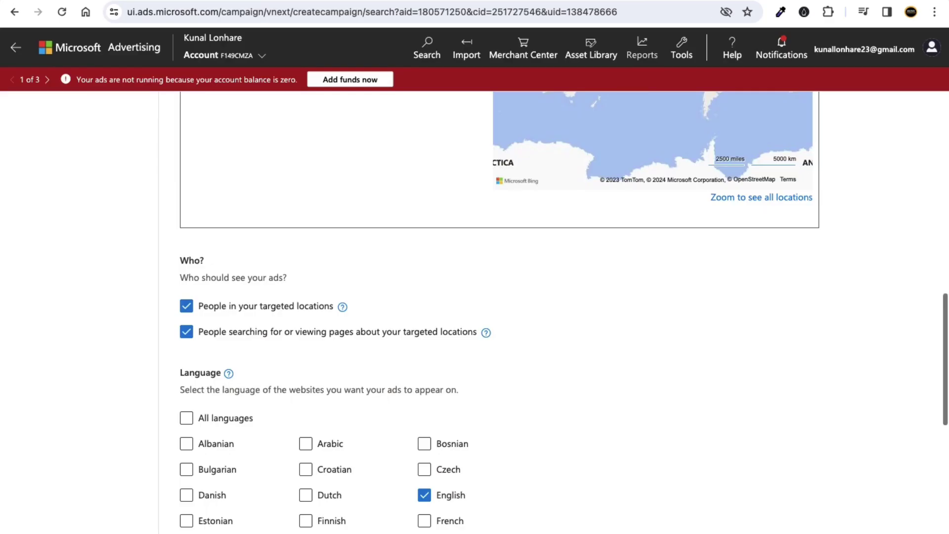
scroll(380, 179, "up", 5)
scroll(311, 193, "up", 1)
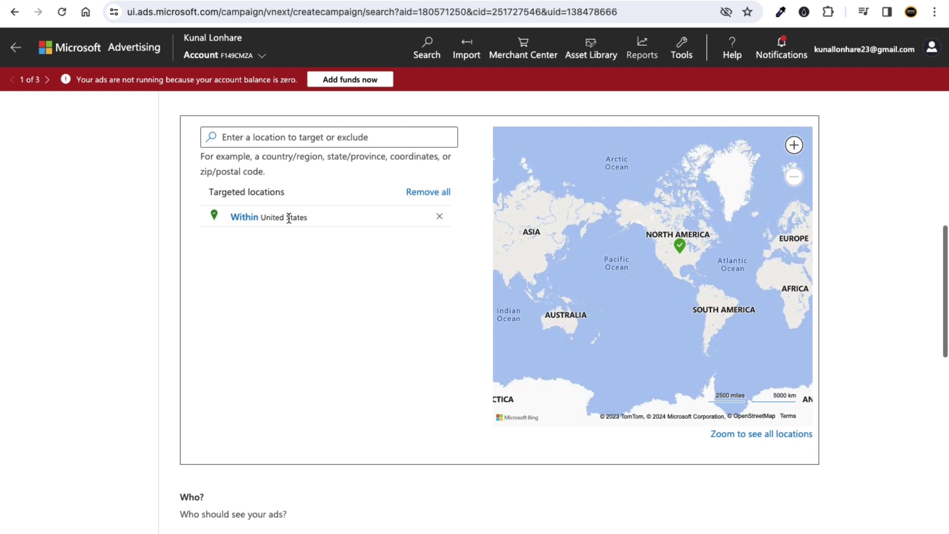
scroll(289, 218, "down", 1)
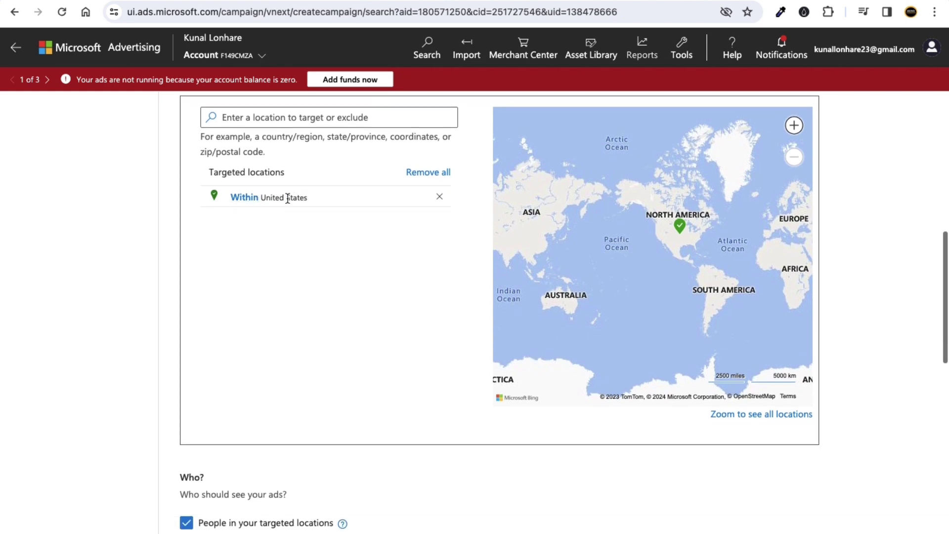
- Turn off showing ads to people searching for or viewing pages about the targeted locations, keeping only people in them
scroll(366, 238, "down", 5)
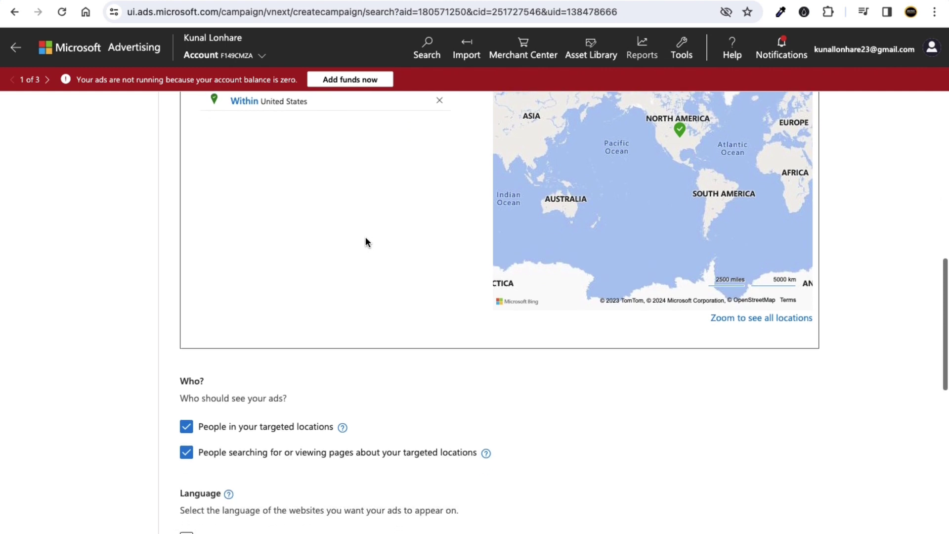
scroll(365, 243, "down", 3)
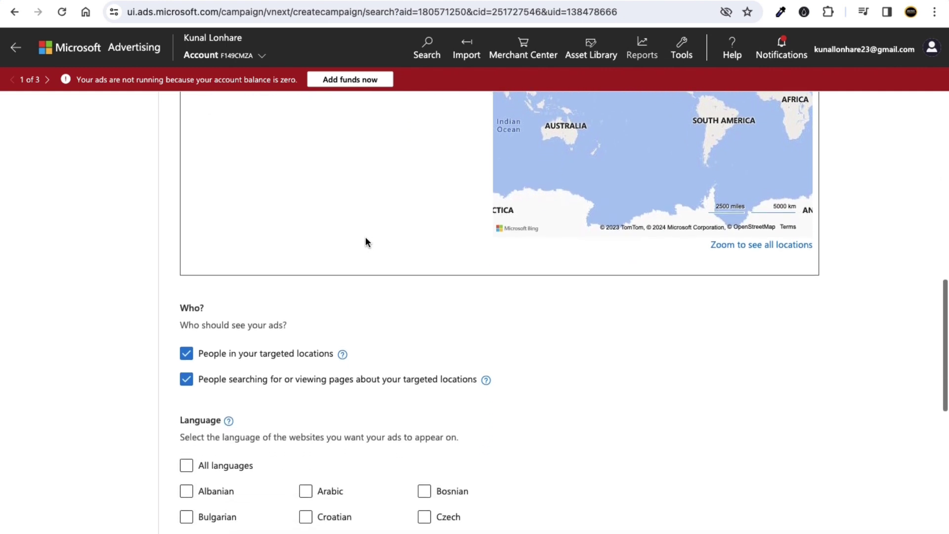
left_click(186, 385)
left_click(233, 355)
left_click_drag(233, 356, 297, 356)
left_click(82, 276)
- Examine how the two Who options relate to the targeted United States location
scroll(305, 317, "up", 4)
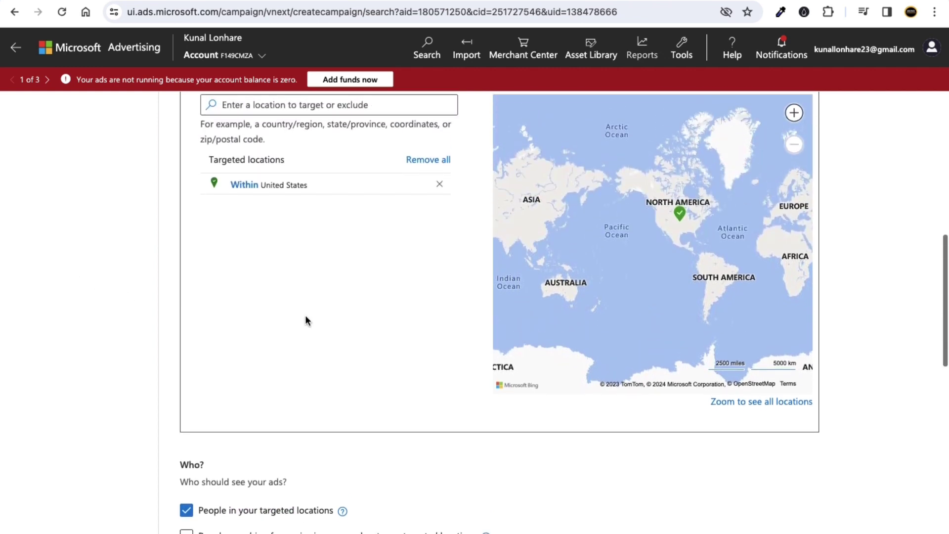
scroll(292, 321, "down", 2)
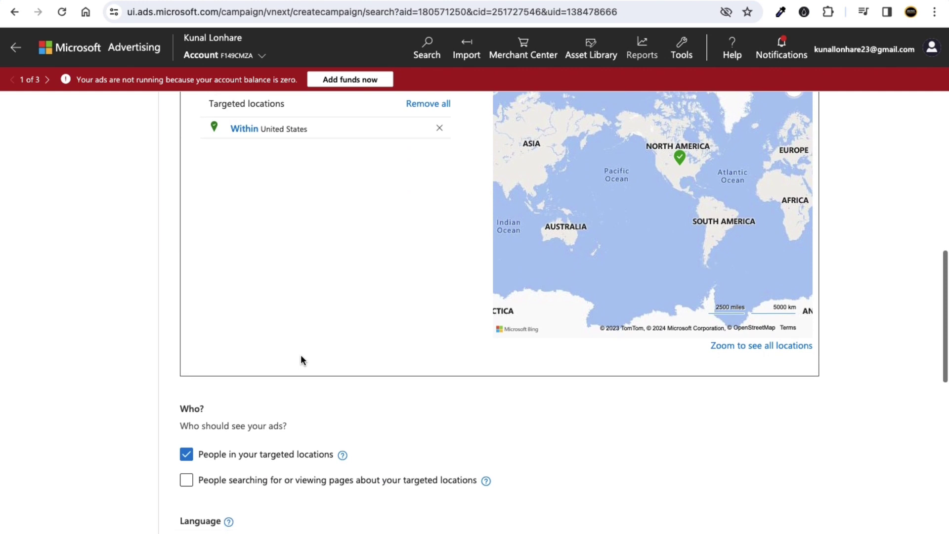
left_click_drag(242, 452, 302, 452)
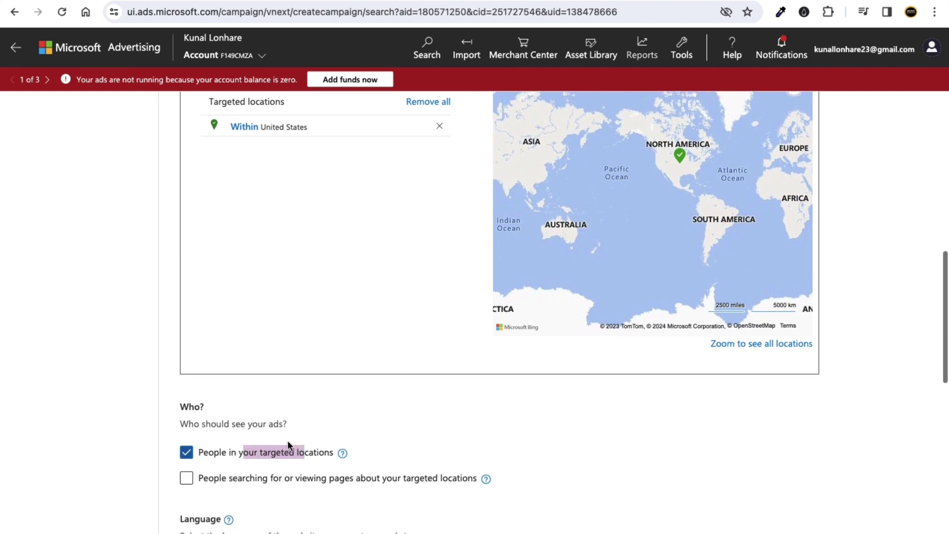
left_click(132, 393)
scroll(265, 423, "down", 1)
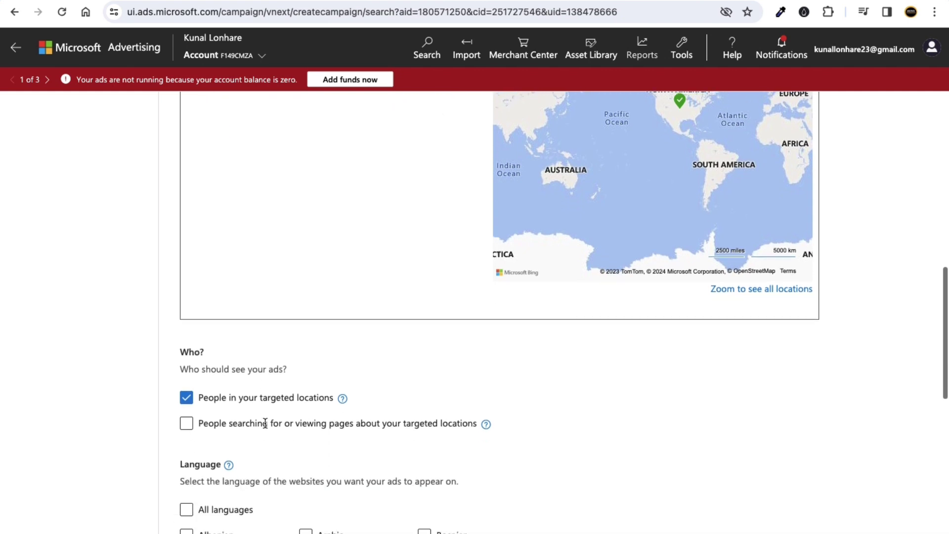
left_click_drag(210, 421, 441, 424)
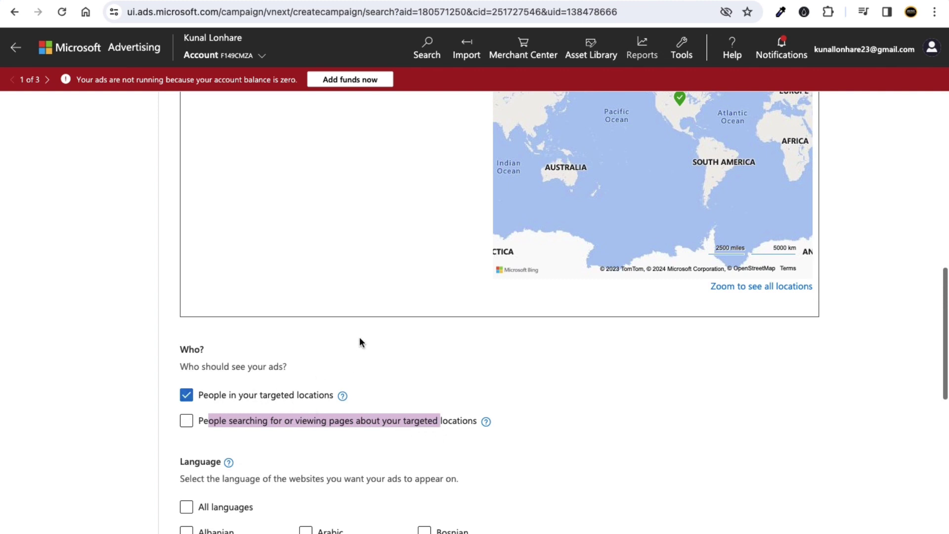
scroll(360, 337, "up", 2)
scroll(295, 185, "up", 1)
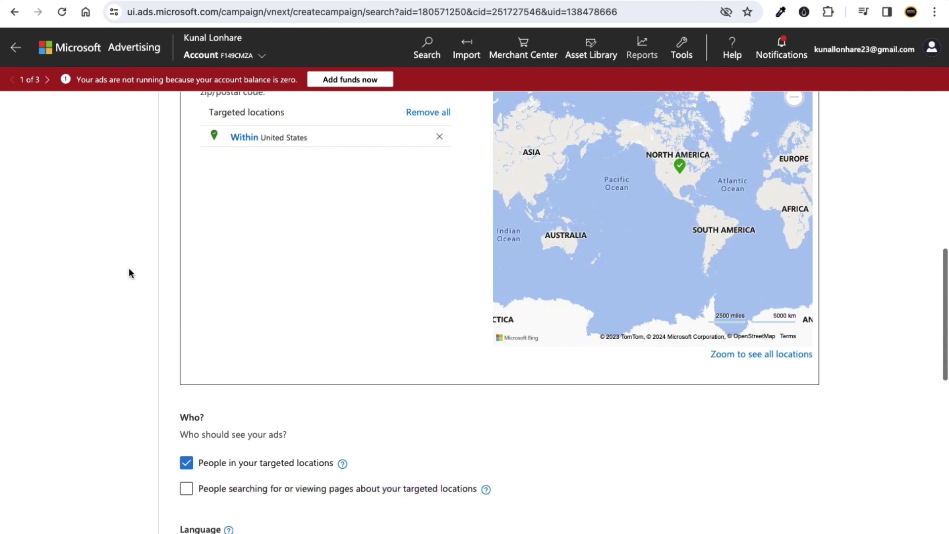
scroll(307, 271, "down", 2)
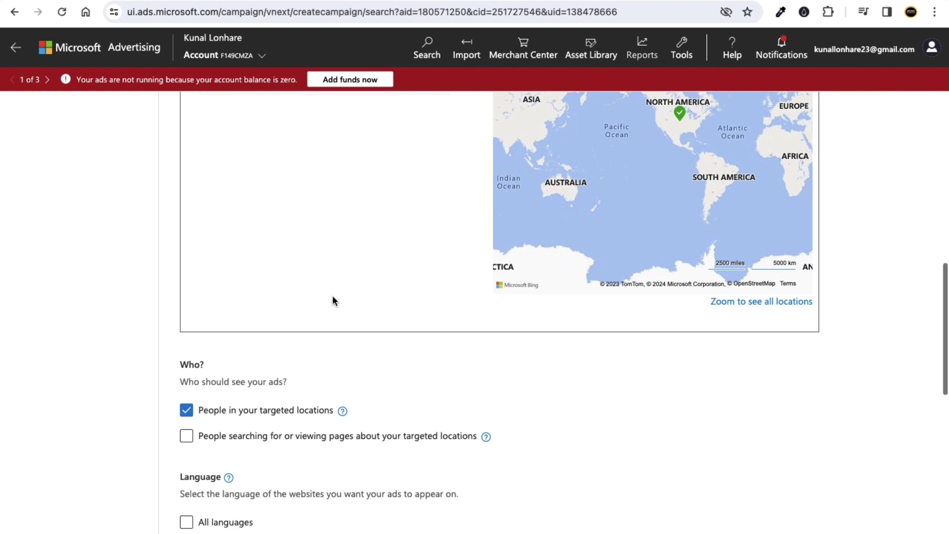
scroll(322, 239, "up", 4)
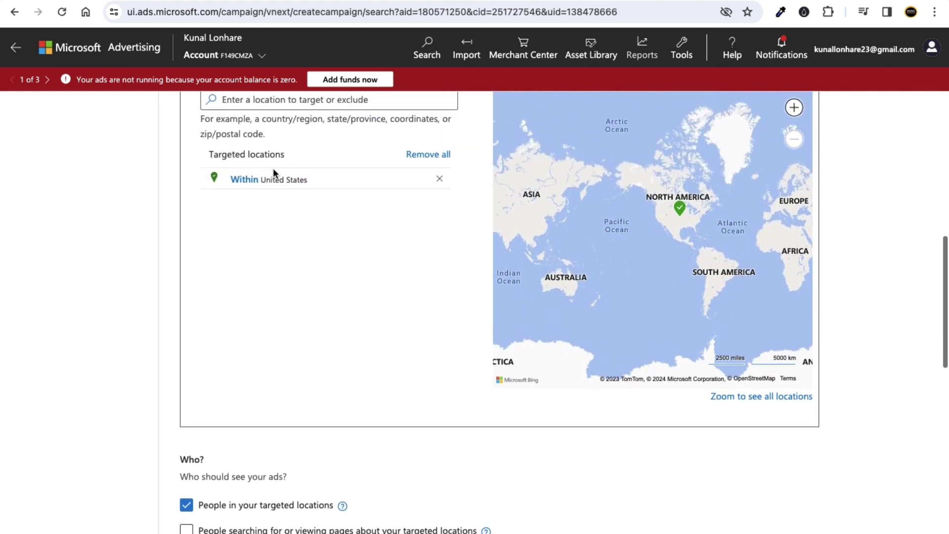
scroll(286, 208, "down", 4)
scroll(305, 252, "down", 1)
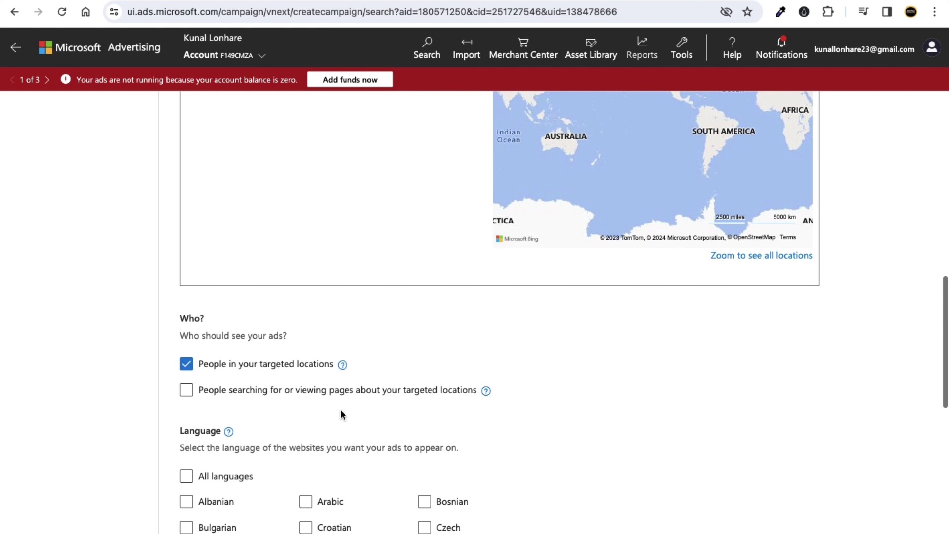
- Include people searching for or viewing pages about the targeted locations, review the targeted location, and exclude them again
left_click(188, 392)
scroll(326, 392, "up", 7)
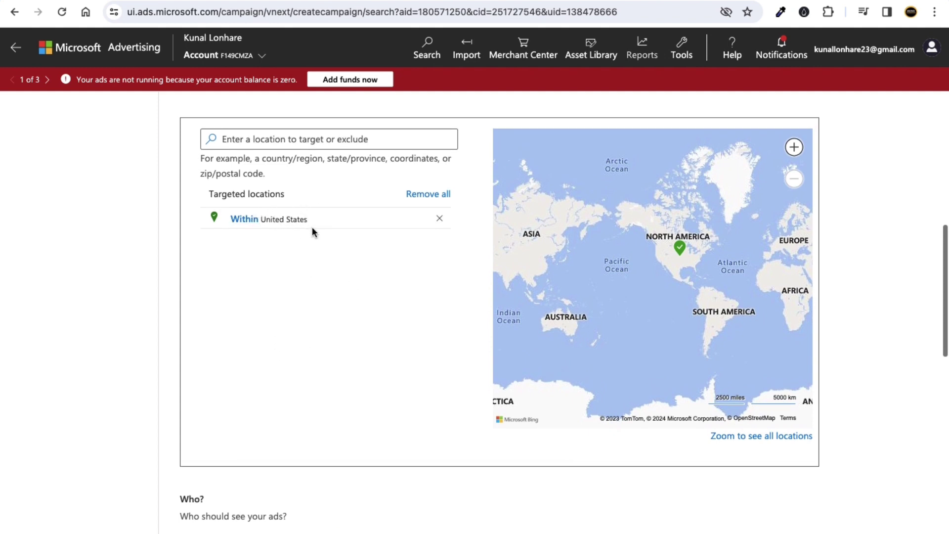
scroll(260, 279, "down", 3)
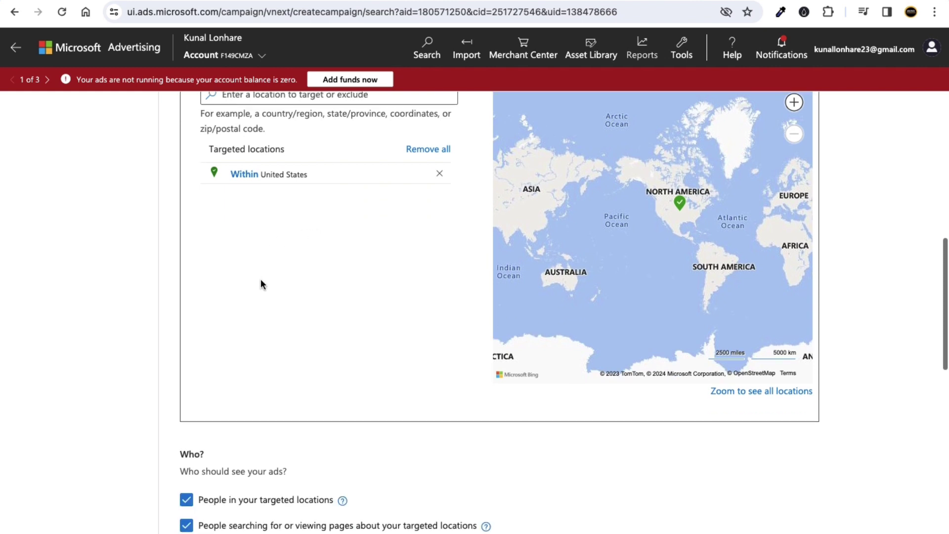
scroll(127, 345, "down", 3)
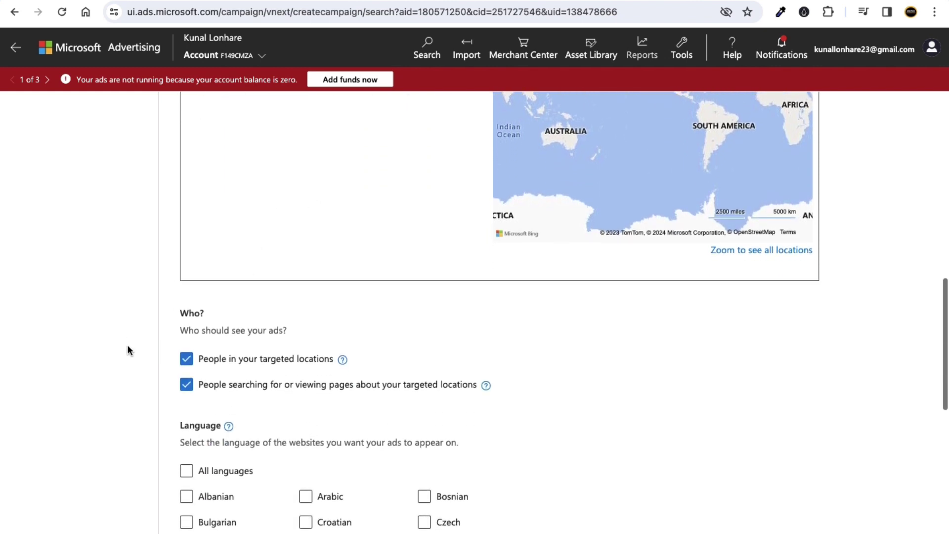
scroll(127, 345, "down", 3)
left_click(191, 309)
- Review the campaign's language choices, add Turkish alongside English, and remove Turkish again
scroll(533, 360, "down", 3)
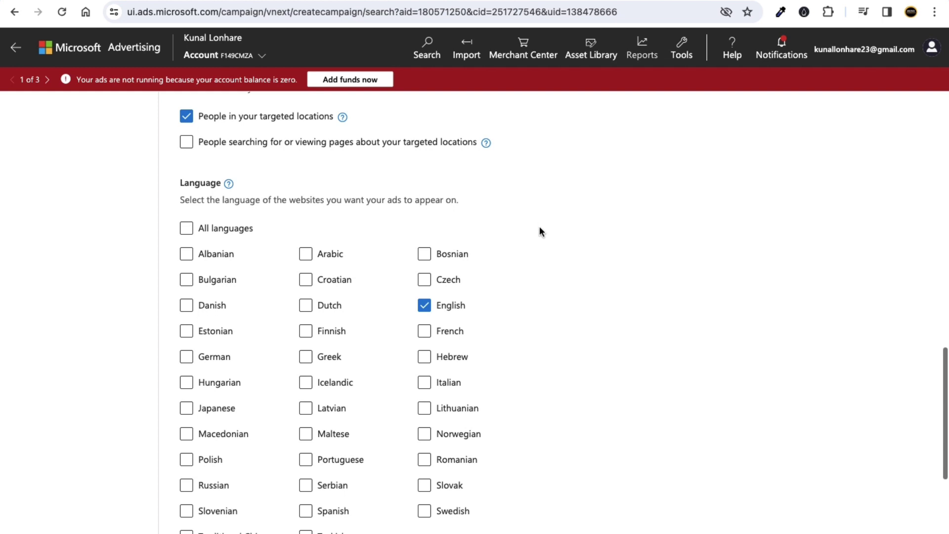
scroll(527, 278, "down", 1)
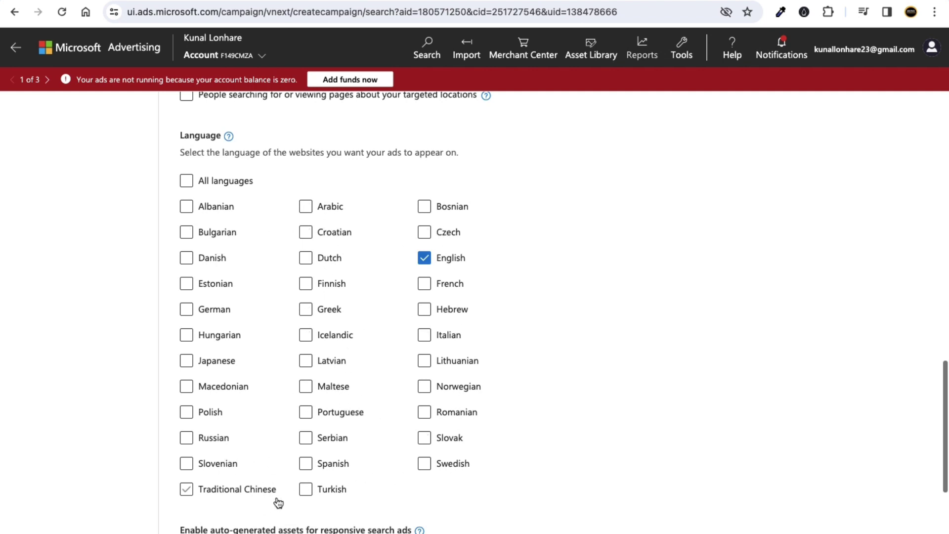
left_click(310, 489)
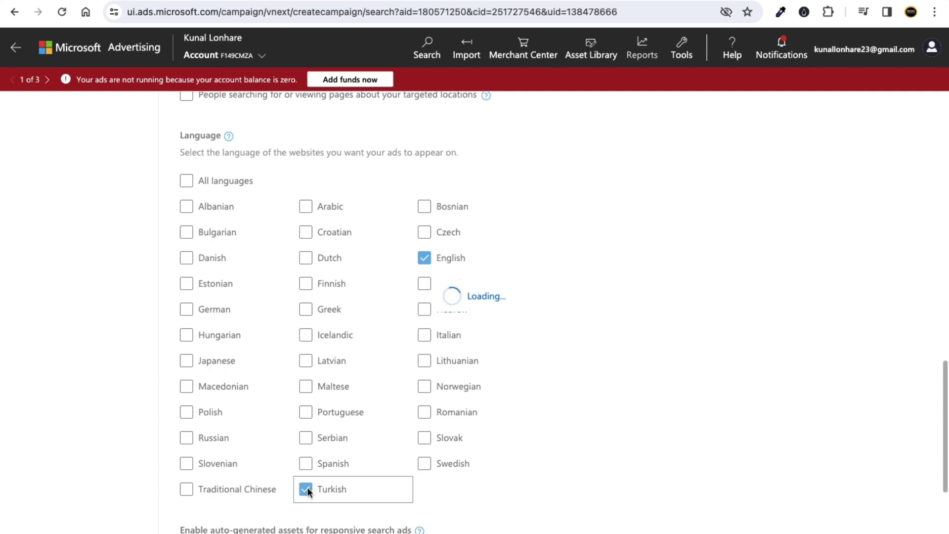
left_click(308, 495)
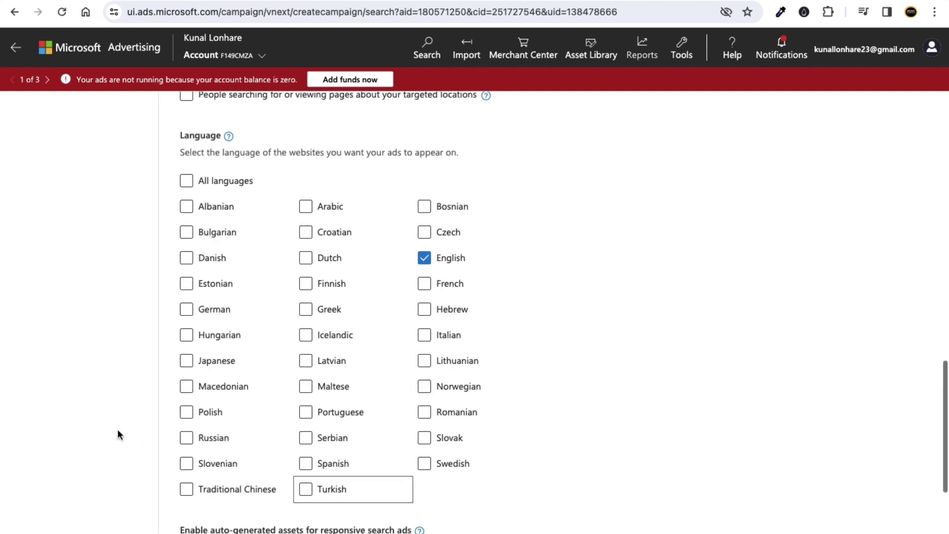
left_click(73, 382)
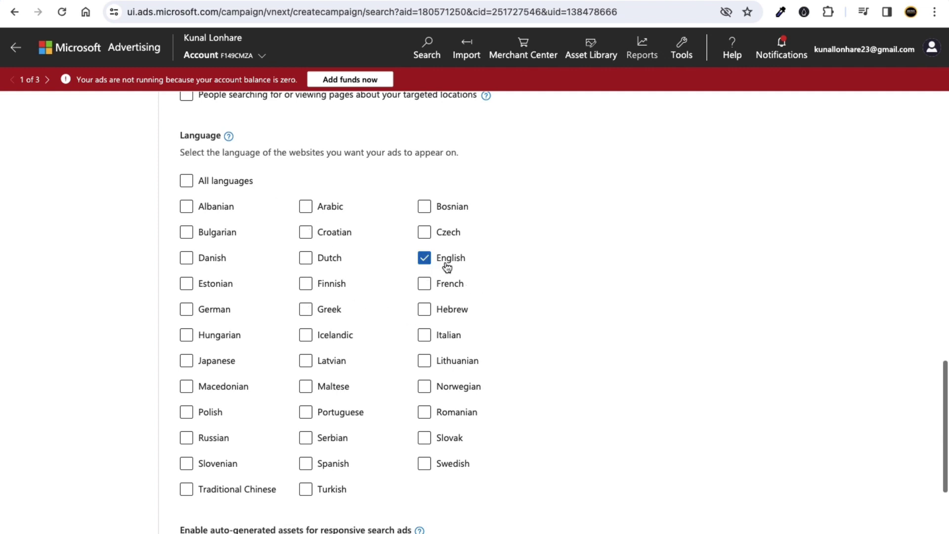
- Read the help on auto-generated assets for responsive search ads, focusing on headlines and descriptions, and close it
scroll(533, 378, "down", 2)
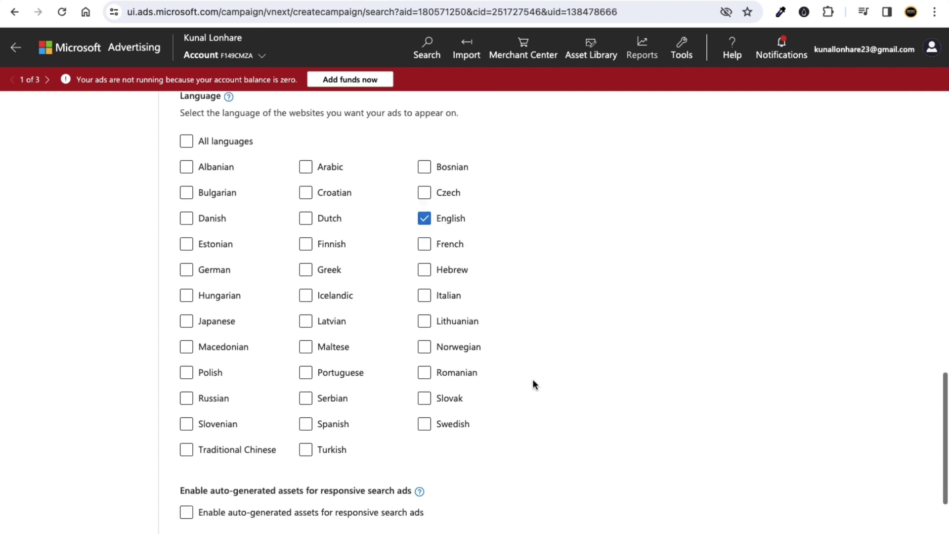
scroll(540, 391, "down", 3)
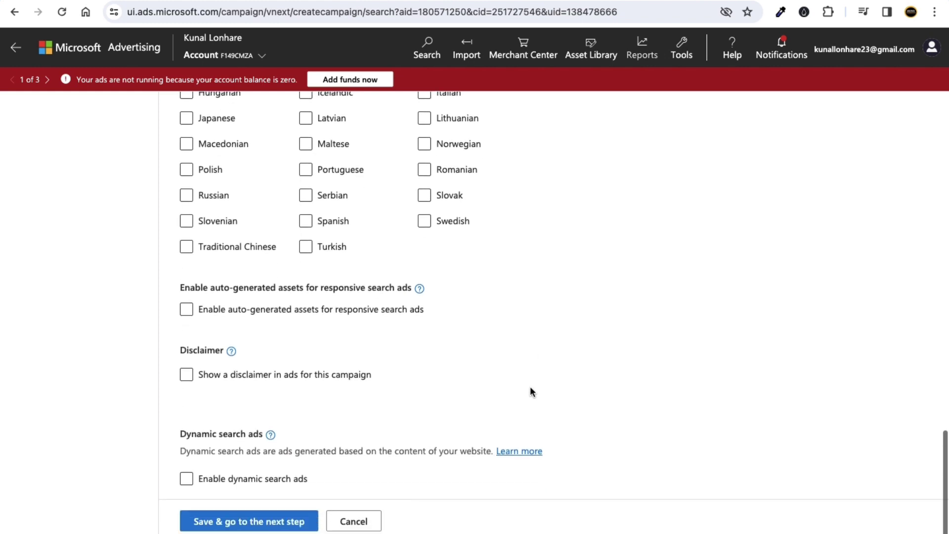
left_click_drag(279, 287, 371, 287)
left_click(94, 292)
left_click(186, 310)
left_click(420, 289)
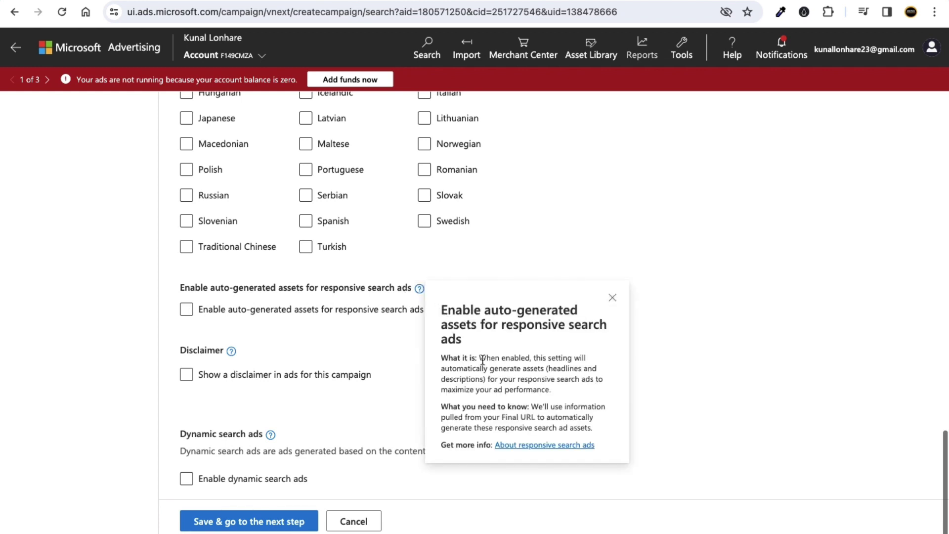
left_click_drag(481, 358, 487, 377)
left_click(517, 375)
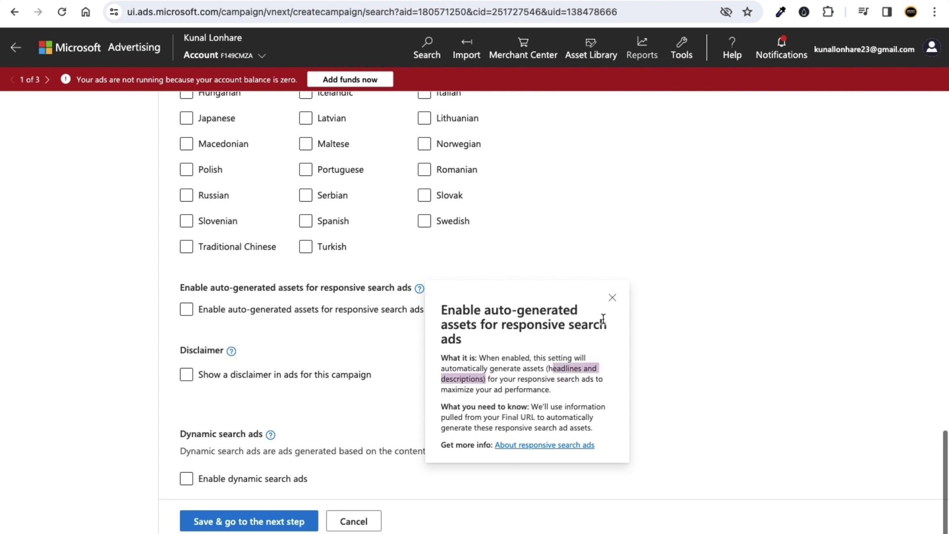
left_click(612, 298)
- Examine the upGrad ad's headline and description in the Bing results for "digital marketing course"
left_click(574, 331)
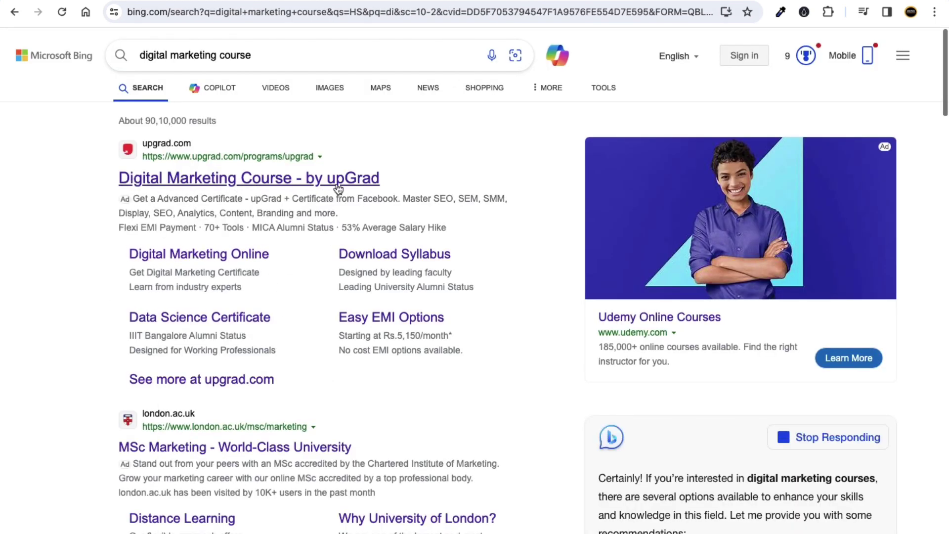
left_click_drag(341, 216, 52, 242)
left_click(51, 241)
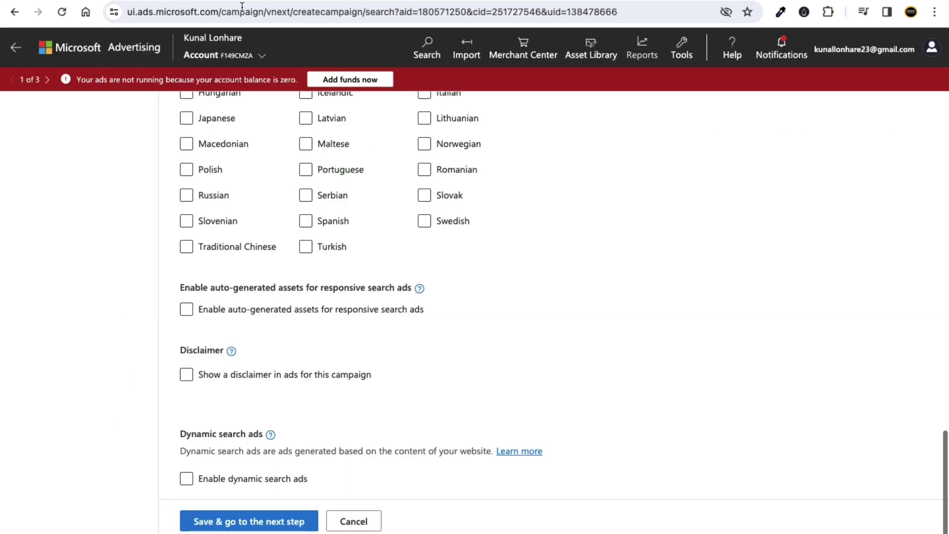
- Try the auto-generated assets option for responsive search ads and leave it disabled
left_click(187, 309)
left_click(235, 322)
left_click(187, 311)
left_click(187, 311)
- Read the Dynamic search ads description and examine the option to show a disclaimer in the campaign's ads
left_click_drag(191, 433, 488, 455)
left_click(121, 432)
left_click(254, 453)
left_click(130, 403)
left_click(230, 376)
- Review the campaign settings from the name and budget to the dynamic search ads option, and save them to continue to Ad groups
scroll(229, 415, "up", 20)
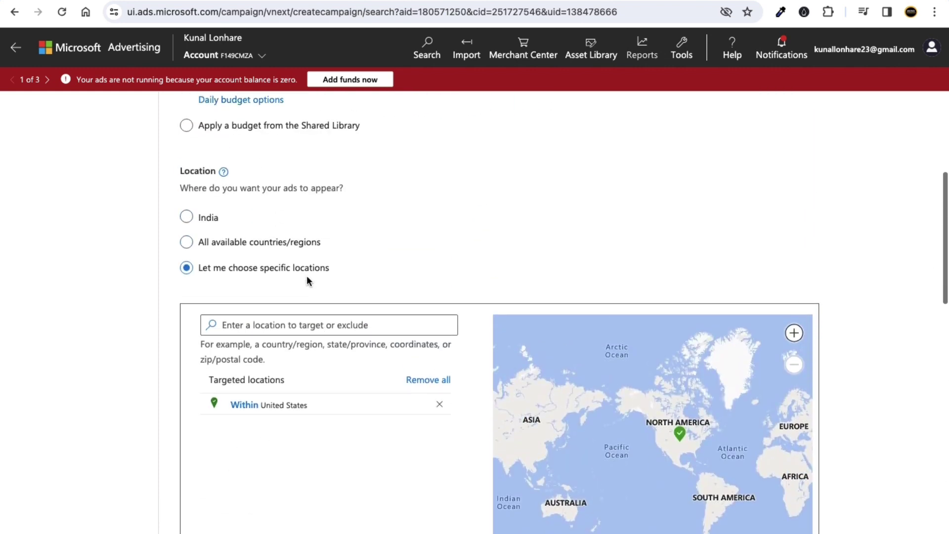
left_click_drag(46, 144, 32, 144)
left_click(332, 265)
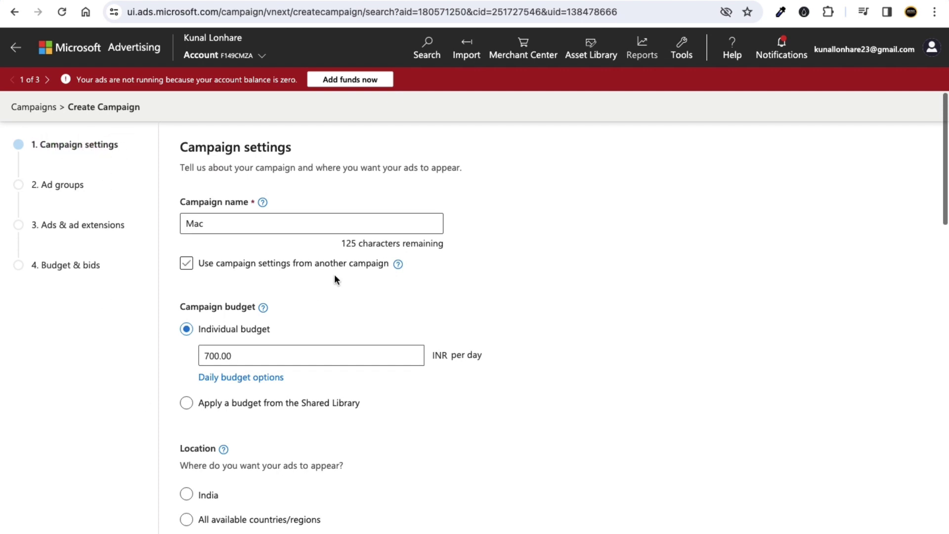
scroll(346, 341, "down", 20)
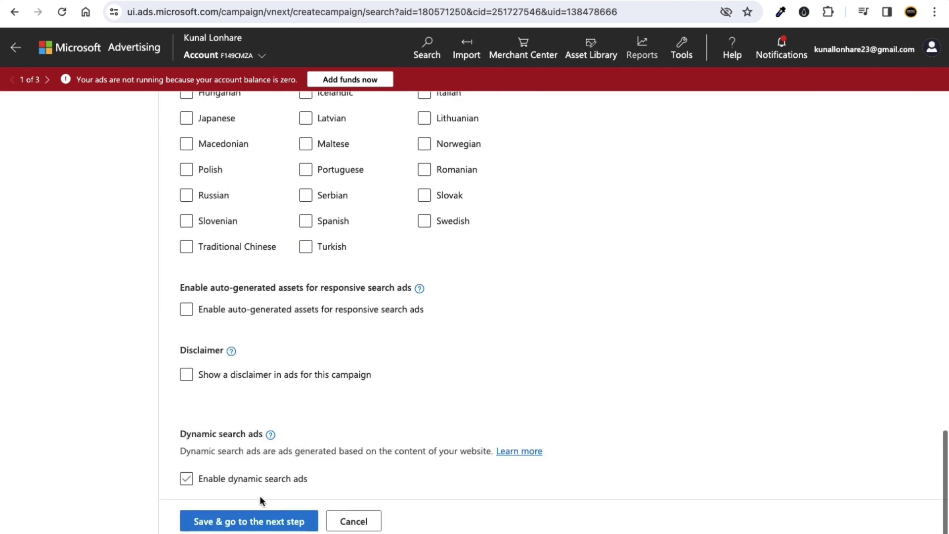
scroll(250, 519, "up", 3)
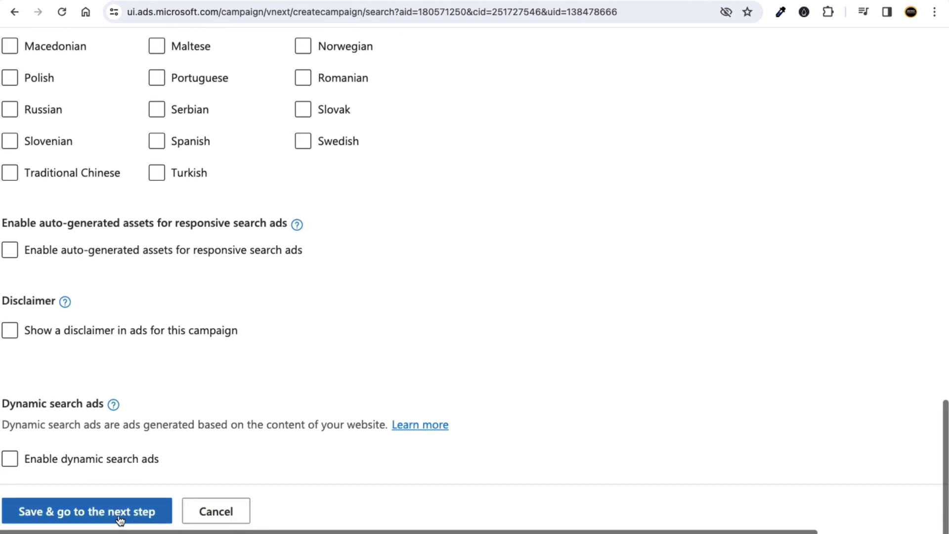
scroll(119, 520, "down", 3)
left_click(218, 521)
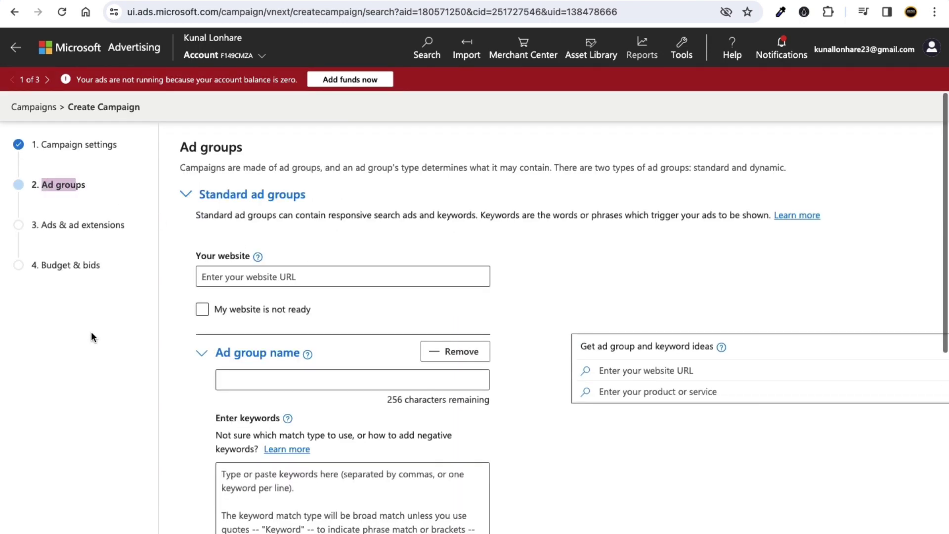
- Switch to the Keynote slide on the Microsoft Ads account structure, examine the Macbook Air and Macbook Pro ad groups, and return to Microsoft Advertising
key("ctrl+Left")
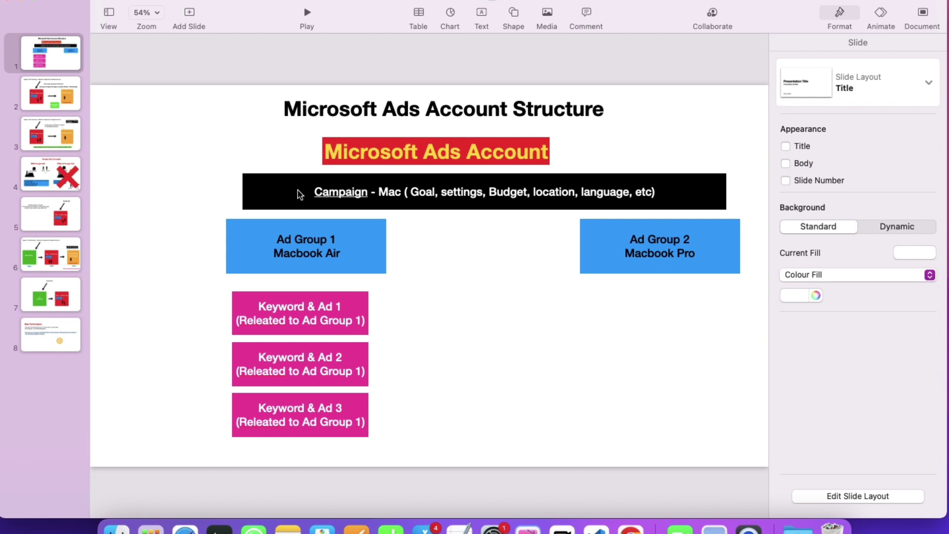
left_click(299, 194)
left_click(360, 239)
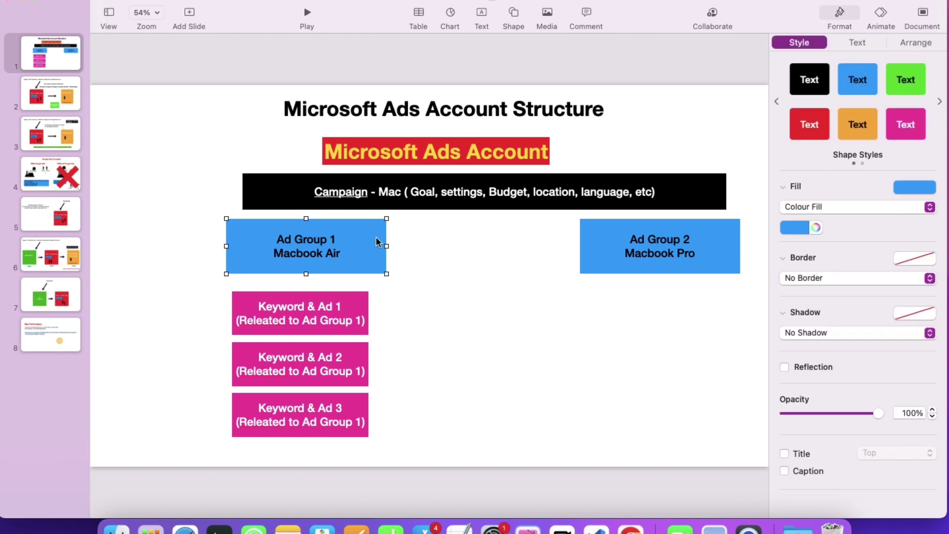
left_click_drag(616, 235, 612, 236)
left_click(361, 243)
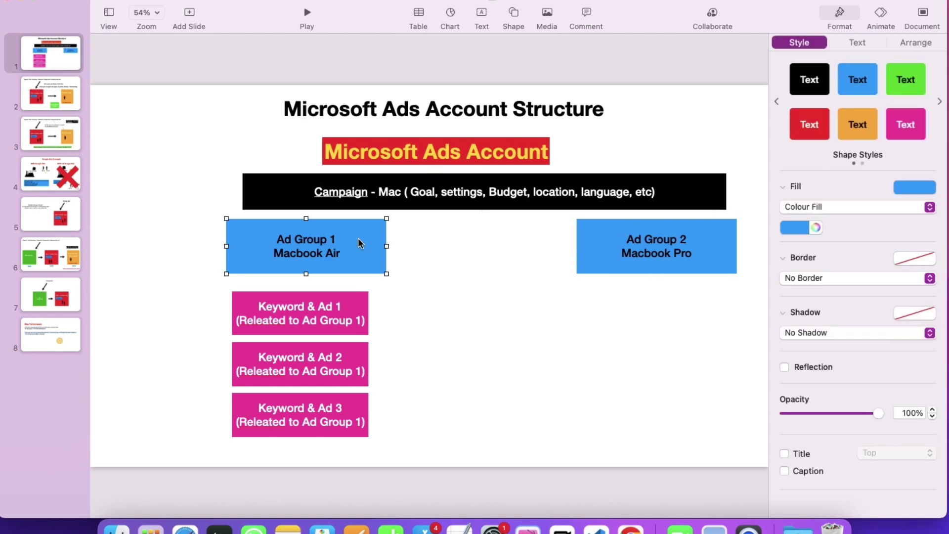
left_click(437, 246)
key("ctrl+Right")
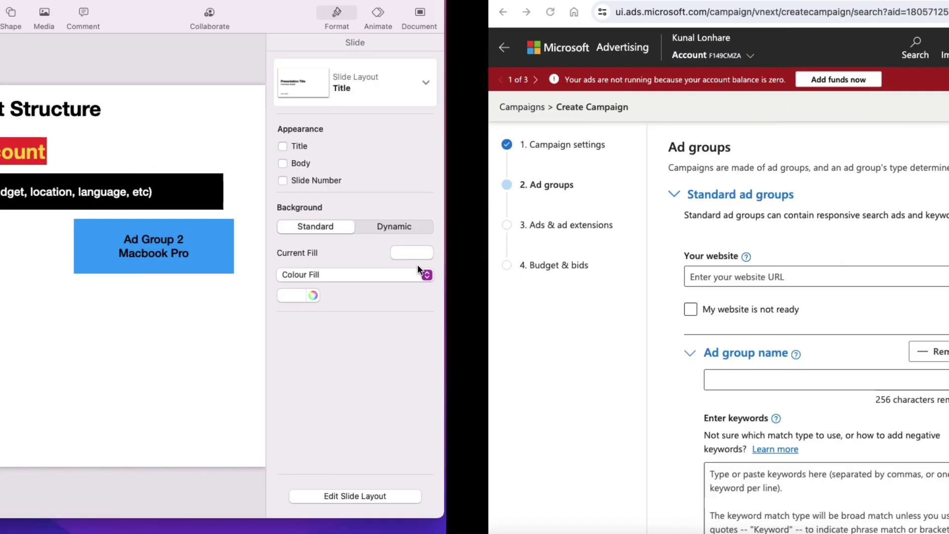
- Look over the Ad groups form's website, ad group name and keyword fields and the list of campaign creation stages
scroll(245, 267, "down", 5)
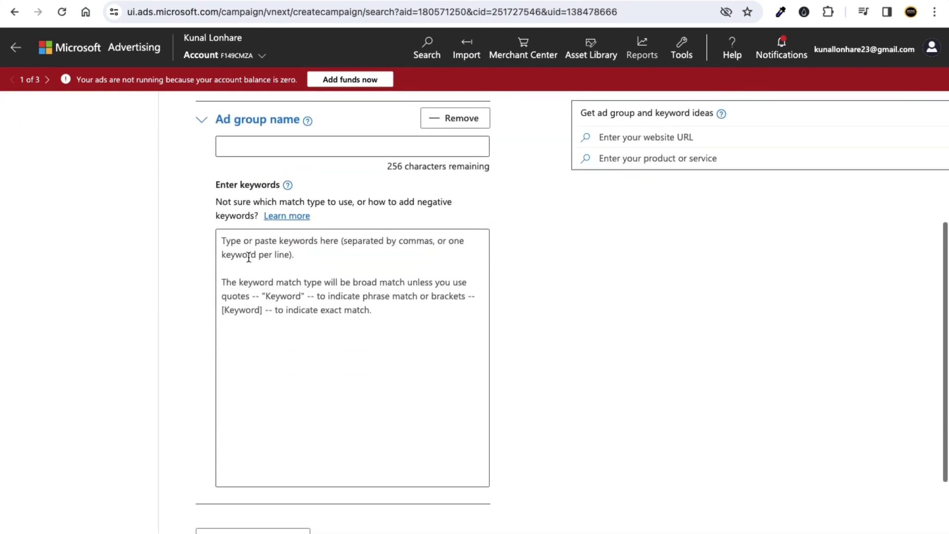
scroll(247, 260, "up", 5)
left_click_drag(59, 148, 32, 145)
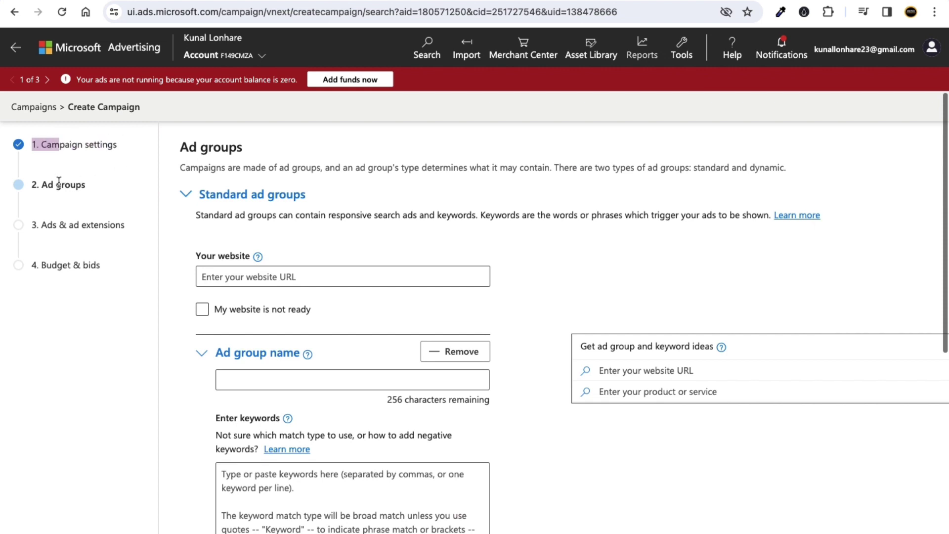
left_click(93, 308)
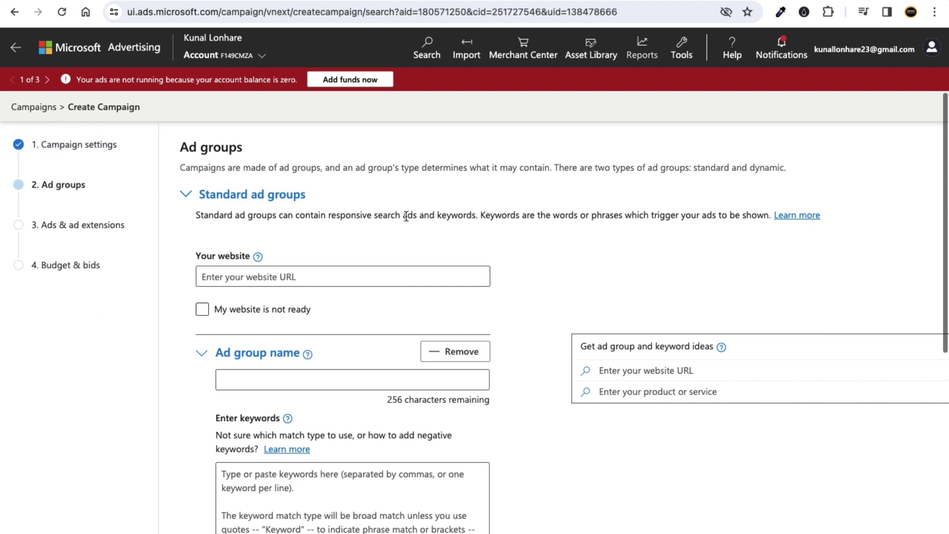